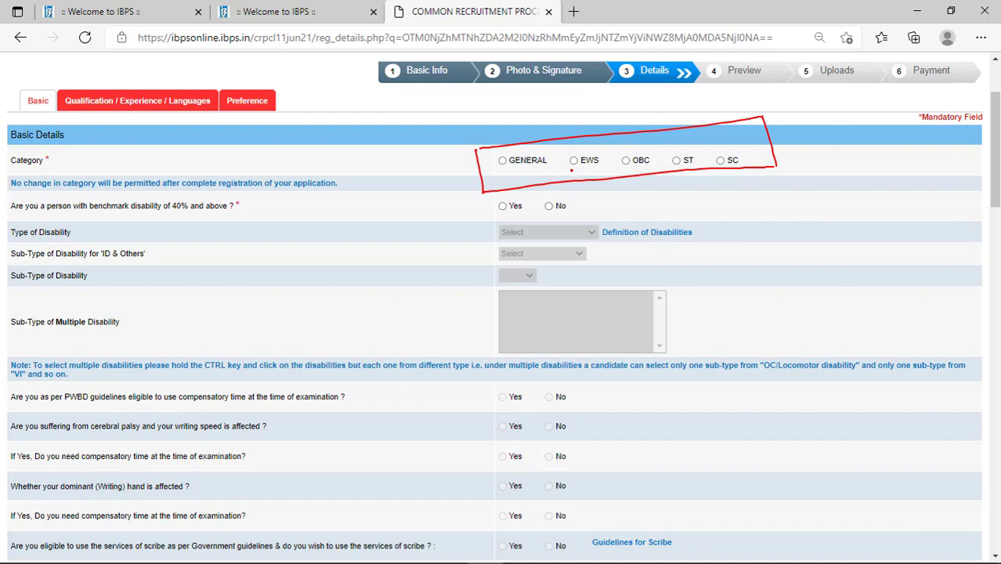
Step: With the red pen, circle the EWS, OBC, ST and SC category options and the phrase "40% and above" in the disability question
left_click_drag(618, 175, 641, 174)
mouse_move(584, 144)
left_mouse_down()
mouse_move(564, 147)
mouse_move(644, 186)
mouse_move(760, 162)
mouse_move(671, 138)
mouse_move(552, 140)
left_mouse_up()
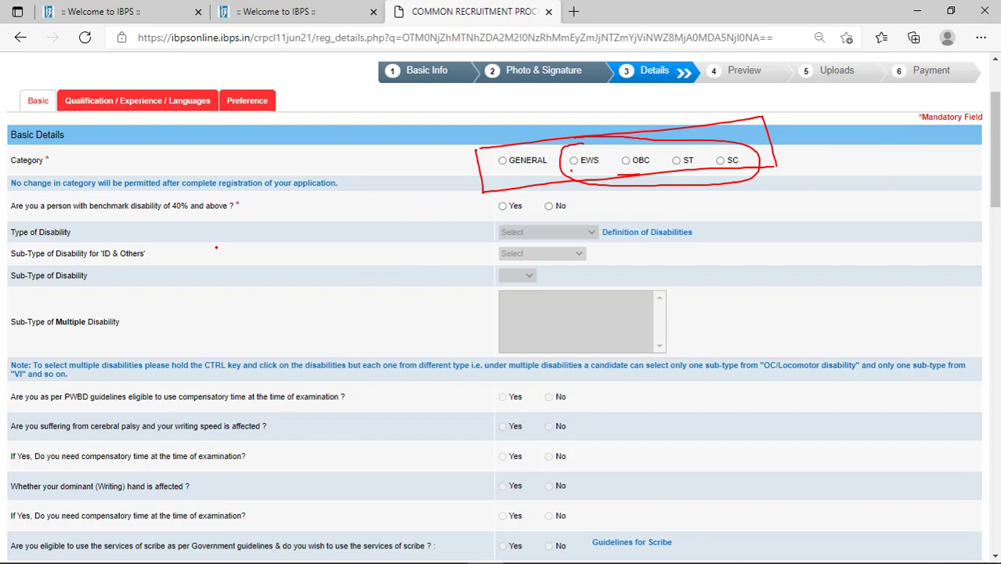
mouse_move(144, 224)
left_mouse_down()
mouse_move(168, 219)
mouse_move(188, 191)
mouse_move(231, 205)
left_mouse_up()
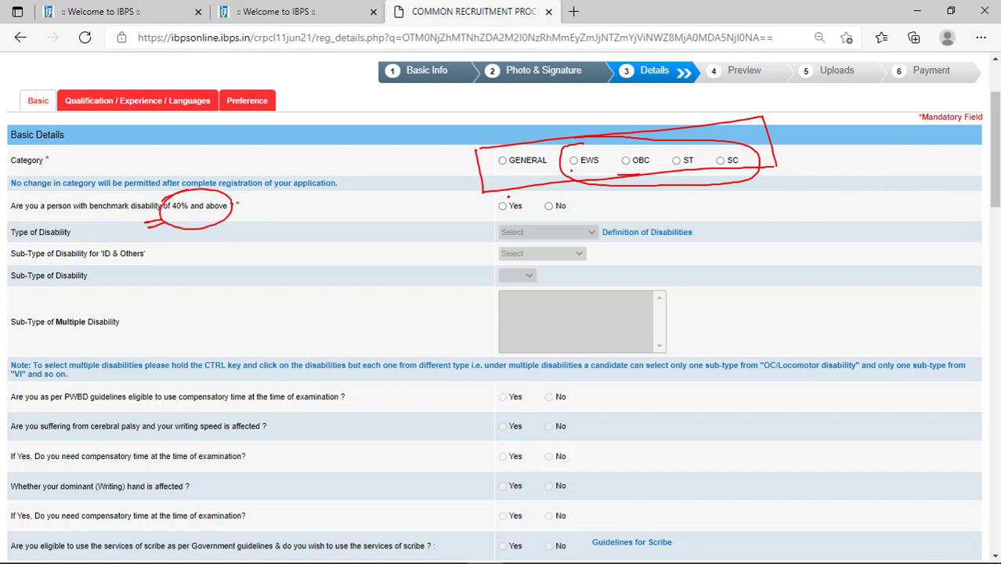
Step: Draw a red tick on No for benchmark disability and bracket the dependent disability, compensatory-time and scribe fields
mouse_move(481, 224)
left_mouse_down()
mouse_move(475, 332)
mouse_move(487, 339)
left_mouse_up()
mouse_move(481, 222)
left_mouse_down()
mouse_move(542, 213)
mouse_move(573, 194)
left_mouse_up()
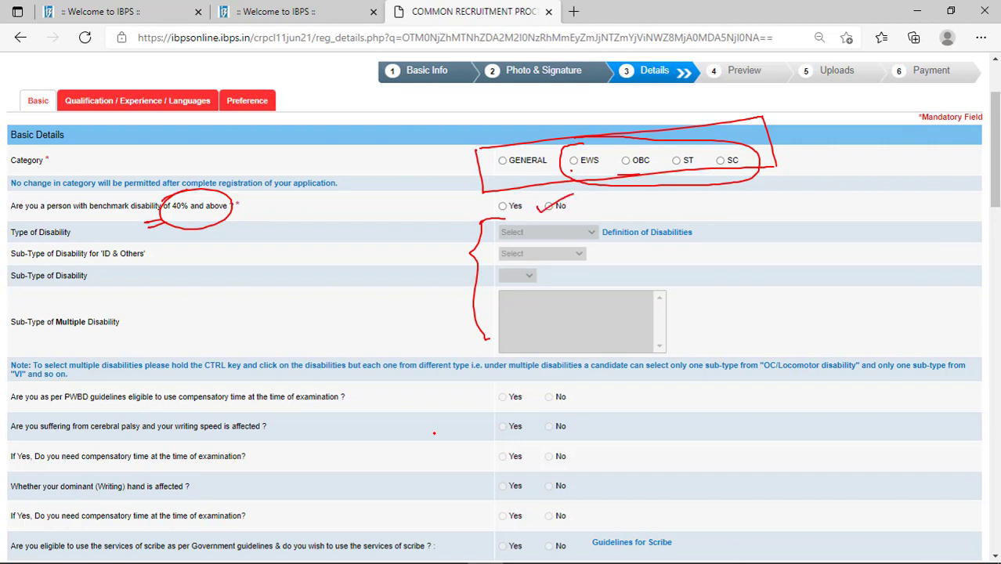
mouse_move(488, 386)
left_mouse_down()
mouse_move(473, 472)
mouse_move(511, 526)
mouse_move(505, 556)
left_mouse_up()
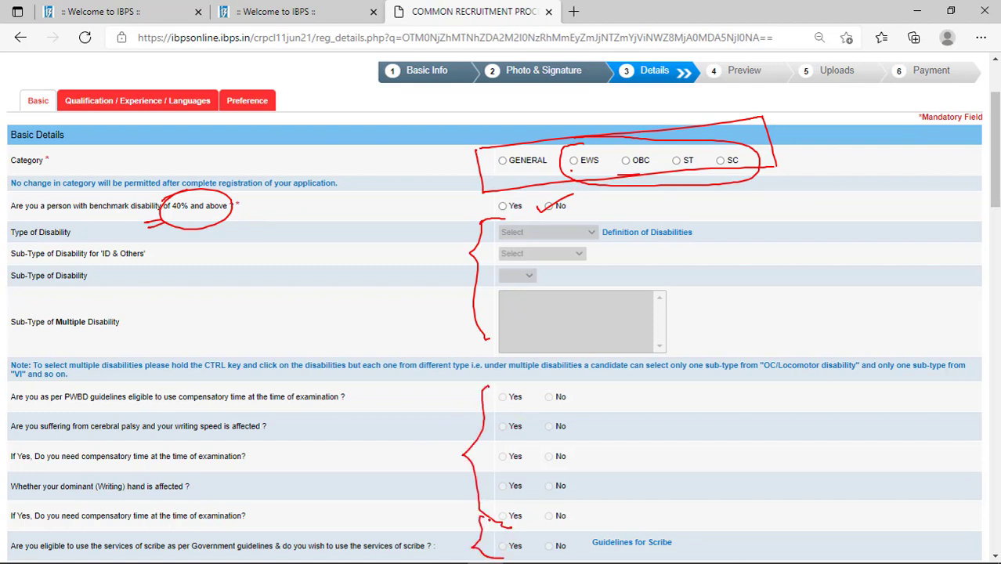
scroll(488, 519, "down", 6)
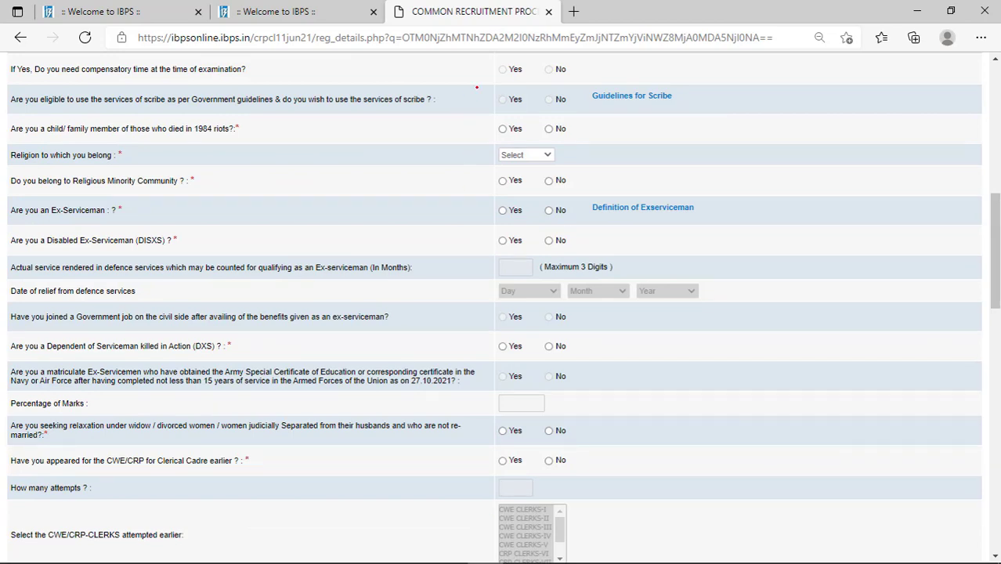
left_click_drag(486, 63, 496, 114)
Step: Underline the 1984 riots question and mark No in red, then underline the religion question and circle its selection field
mouse_move(33, 139)
left_mouse_down()
mouse_move(160, 130)
mouse_move(232, 136)
mouse_move(235, 145)
mouse_move(205, 115)
left_mouse_up()
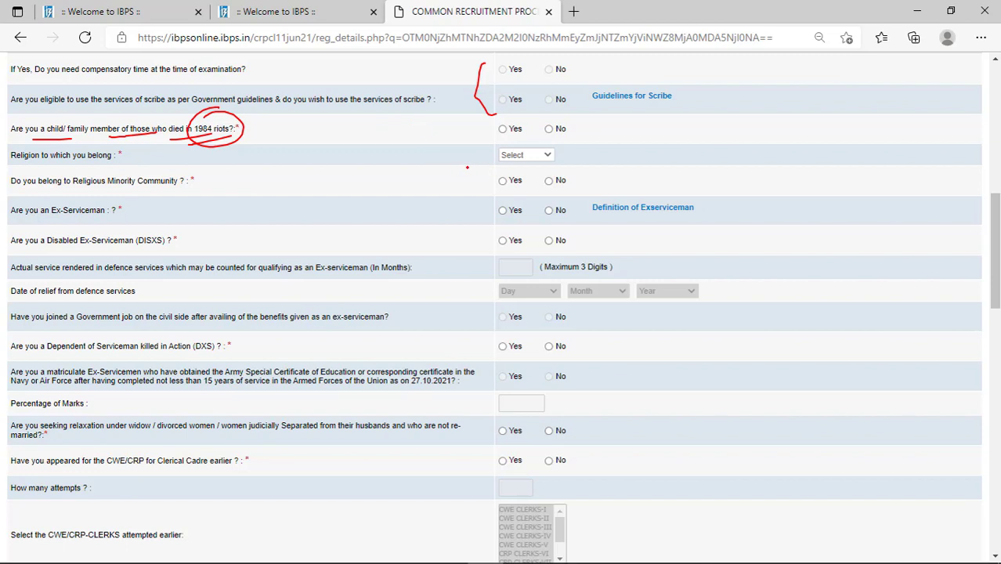
left_click_drag(537, 132, 584, 123)
left_click_drag(55, 165, 109, 157)
mouse_move(504, 144)
left_mouse_down()
mouse_move(492, 145)
mouse_move(566, 156)
mouse_move(484, 147)
left_mouse_up()
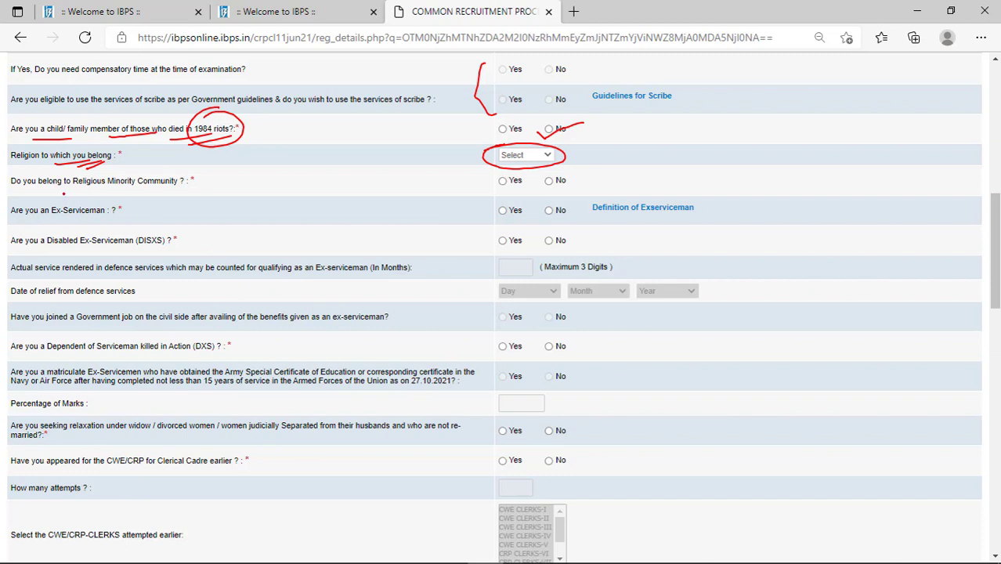
Step: Draw red ticks on No for religious minority, ex-serviceman and disabled ex-serviceman, underlining the minority and disabled ex-serviceman questions
mouse_move(21, 195)
left_mouse_down()
mouse_move(193, 189)
mouse_move(199, 174)
left_mouse_up()
left_click_drag(538, 182, 573, 173)
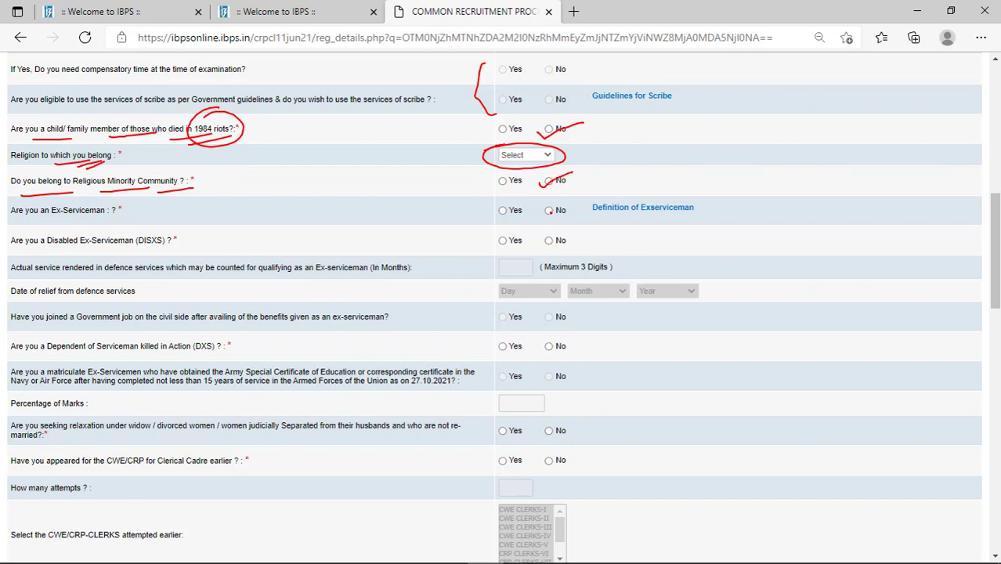
left_click_drag(542, 210, 584, 196)
left_click_drag(35, 252, 143, 244)
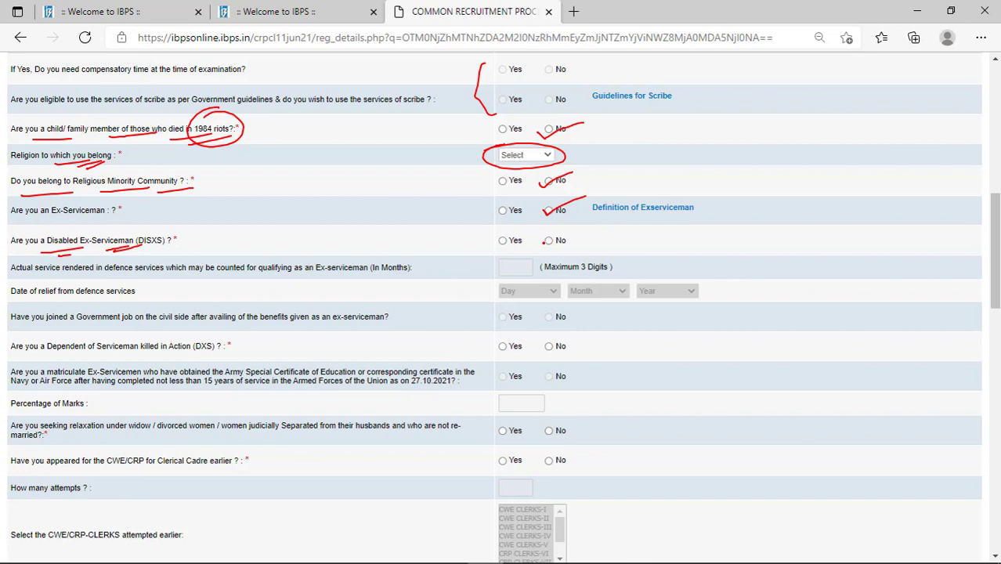
left_click_drag(539, 240, 586, 230)
Step: Bracket the defence-service detail questions in red, and underline the Dependent of Serviceman killed in Action question with a tick on No
mouse_move(433, 250)
left_mouse_down()
mouse_move(449, 279)
mouse_move(437, 299)
mouse_move(453, 324)
left_mouse_up()
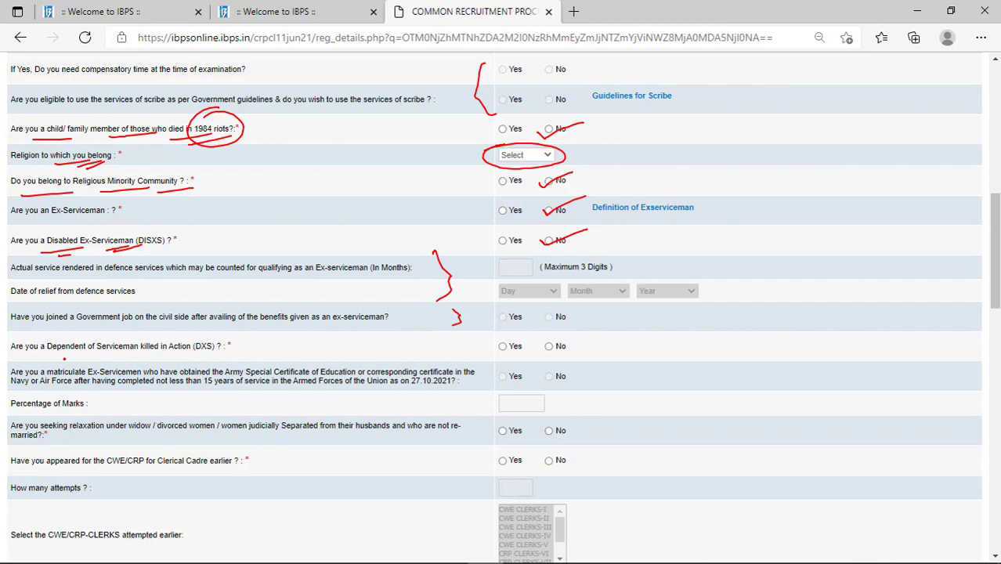
left_click_drag(44, 358, 205, 355)
left_click_drag(537, 347, 576, 335)
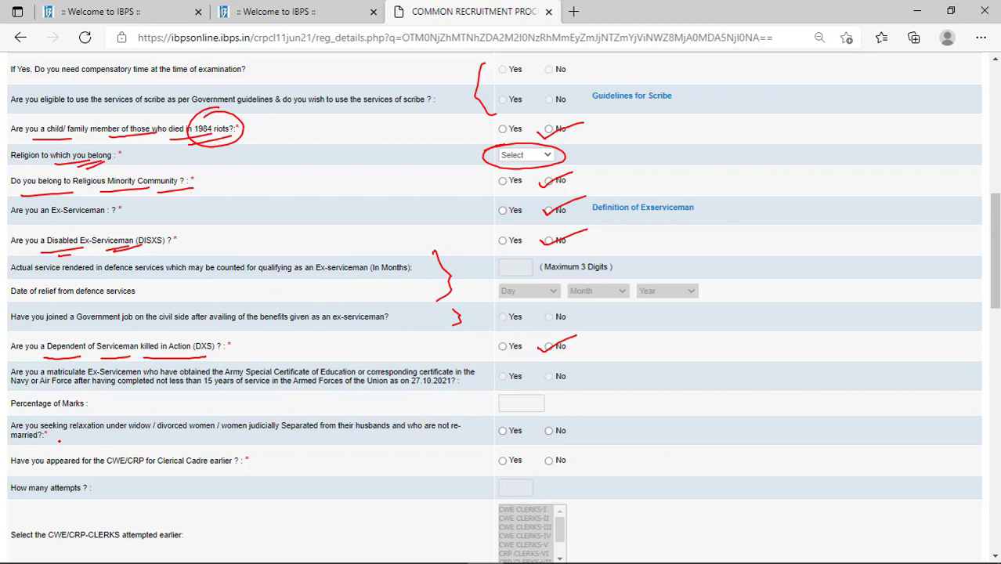
Step: Underline the question on relaxation for widowed, divorced or judicially separated women and draw a red tick on No
left_click_drag(60, 440, 92, 439)
left_click_drag(107, 439, 445, 436)
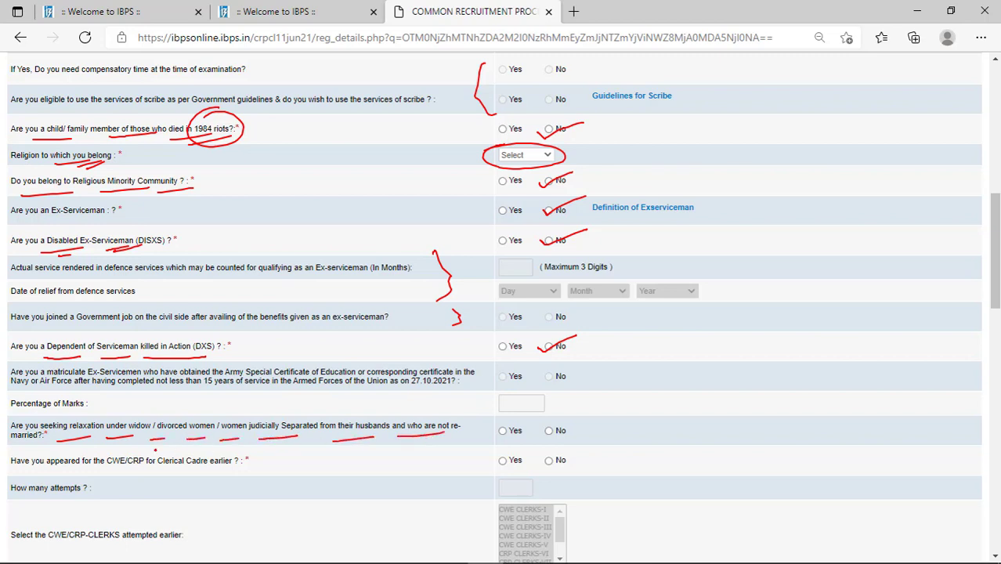
left_click_drag(41, 454, 57, 447)
left_click_drag(537, 428, 596, 410)
Step: Underline the question about appearing earlier for the CWE/CRP Clerical Cadre and mark its Yes, No and attempts fields in red
left_click_drag(39, 474, 86, 471)
left_click_drag(93, 474, 239, 465)
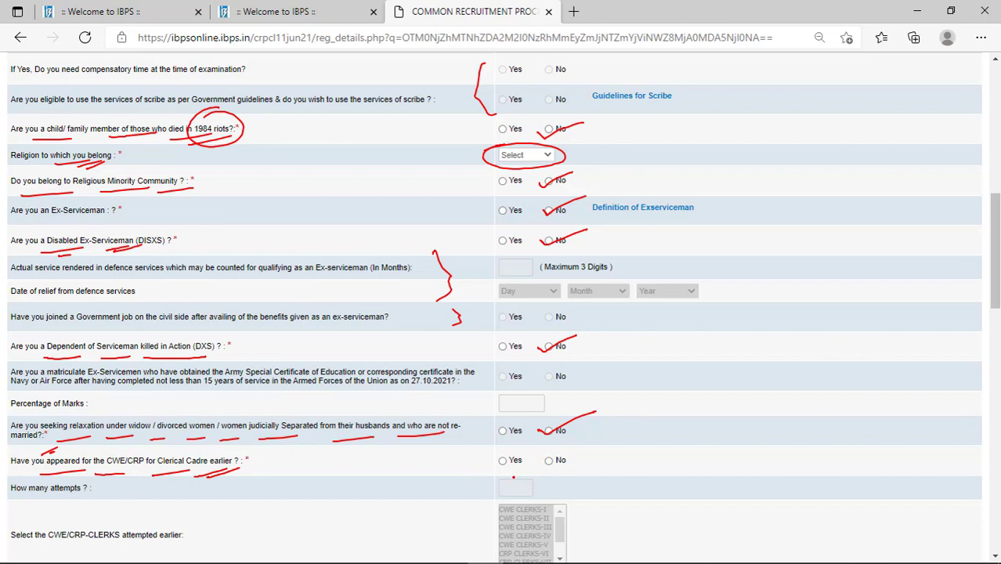
mouse_move(513, 477)
left_mouse_down()
mouse_move(498, 484)
mouse_move(520, 500)
mouse_move(501, 478)
left_mouse_up()
mouse_move(481, 468)
left_mouse_down()
mouse_move(532, 453)
mouse_move(556, 469)
mouse_move(541, 457)
left_mouse_up()
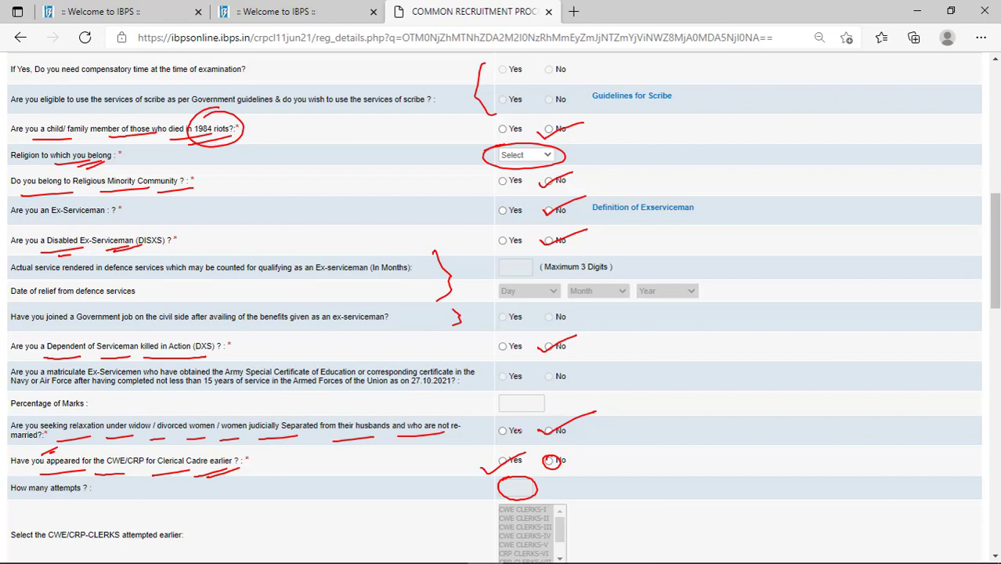
Step: Mark the number-of-attempts box and the list of CWE/CRP-CLERKS exams attempted earlier with the red pen
mouse_move(508, 483)
left_mouse_down()
mouse_move(518, 489)
mouse_move(510, 497)
left_mouse_up()
left_click_drag(533, 527, 535, 549)
mouse_move(481, 522)
left_mouse_down()
mouse_move(498, 522)
mouse_move(491, 549)
mouse_move(503, 552)
left_mouse_up()
left_click_drag(497, 548, 497, 556)
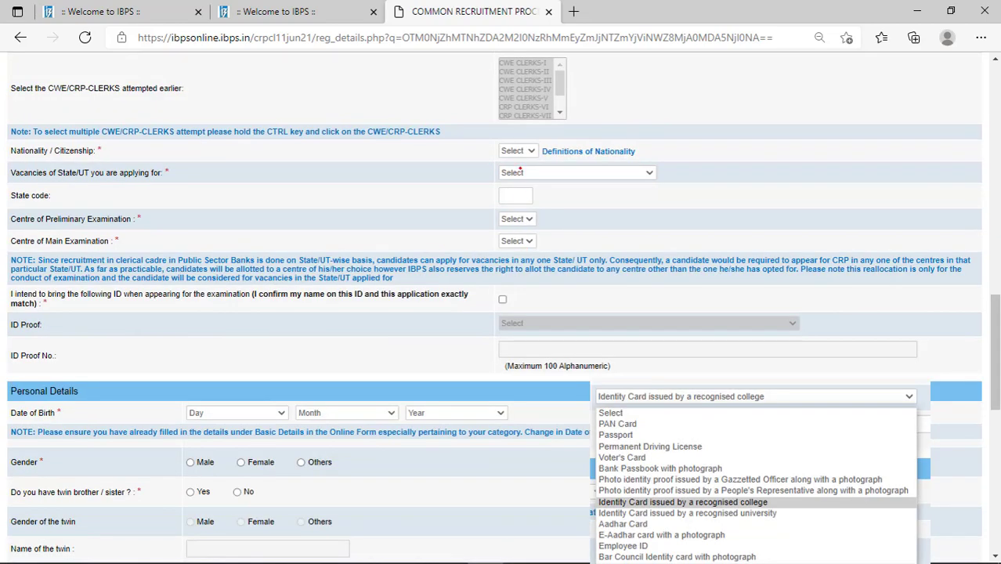
Step: Circle the nationality field and draw red arrows to the state vacancy, state code, preliminary centre and main centre fields
mouse_move(526, 137)
left_mouse_down()
mouse_move(541, 153)
mouse_move(521, 133)
left_mouse_up()
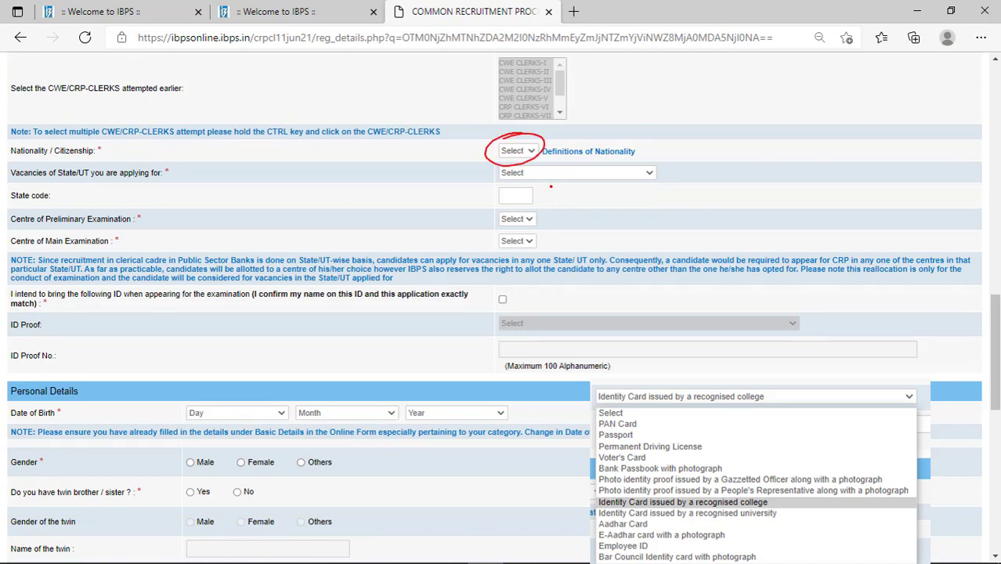
left_click_drag(462, 180, 491, 173)
mouse_move(476, 168)
left_mouse_down()
mouse_move(491, 174)
mouse_move(480, 197)
left_mouse_up()
left_click_drag(459, 205, 486, 200)
left_click_drag(475, 193, 493, 219)
left_click_drag(463, 227, 493, 220)
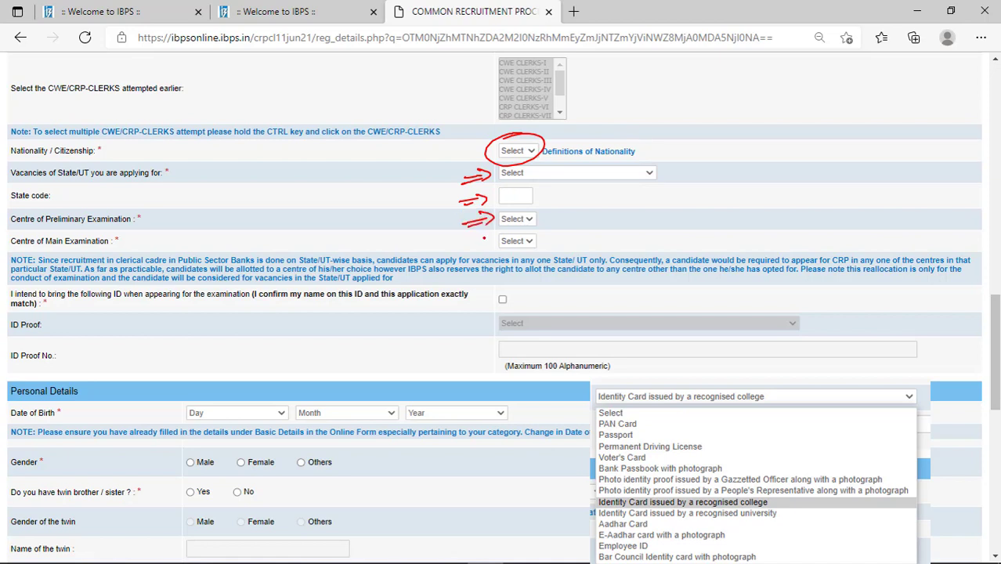
left_click_drag(453, 253, 481, 243)
left_click_drag(460, 254, 492, 244)
left_click_drag(477, 252, 492, 246)
Step: Circle and tick the ID confirmation checkbox in red, underline inside the ID Proof field, and bracket the list of accepted ID types
mouse_move(491, 288)
left_mouse_down()
mouse_move(520, 301)
mouse_move(493, 287)
left_mouse_up()
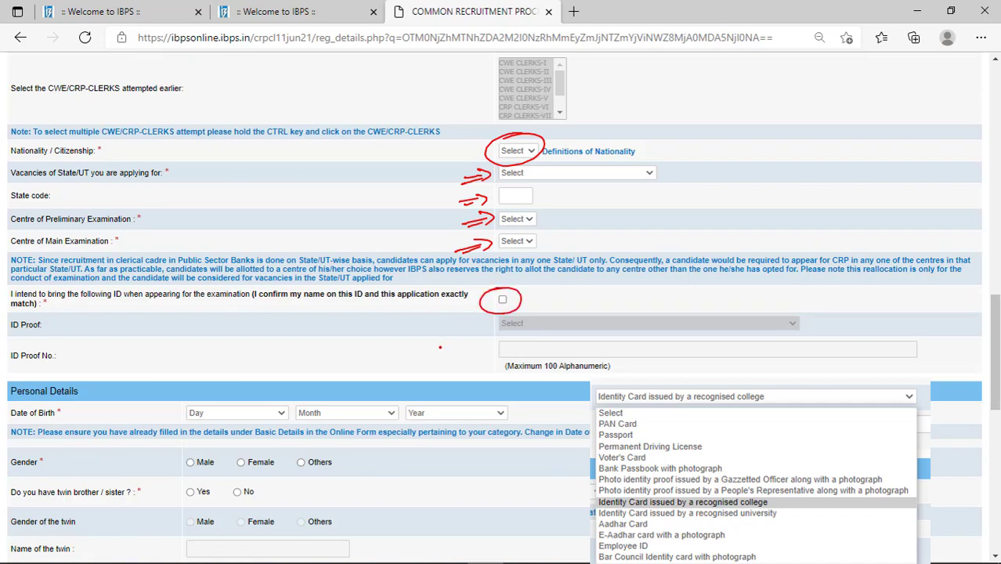
left_click_drag(541, 320, 578, 329)
left_click_drag(496, 294, 528, 285)
left_click_drag(559, 321, 585, 323)
mouse_move(607, 398)
left_mouse_down()
mouse_move(572, 479)
mouse_move(602, 558)
left_mouse_up()
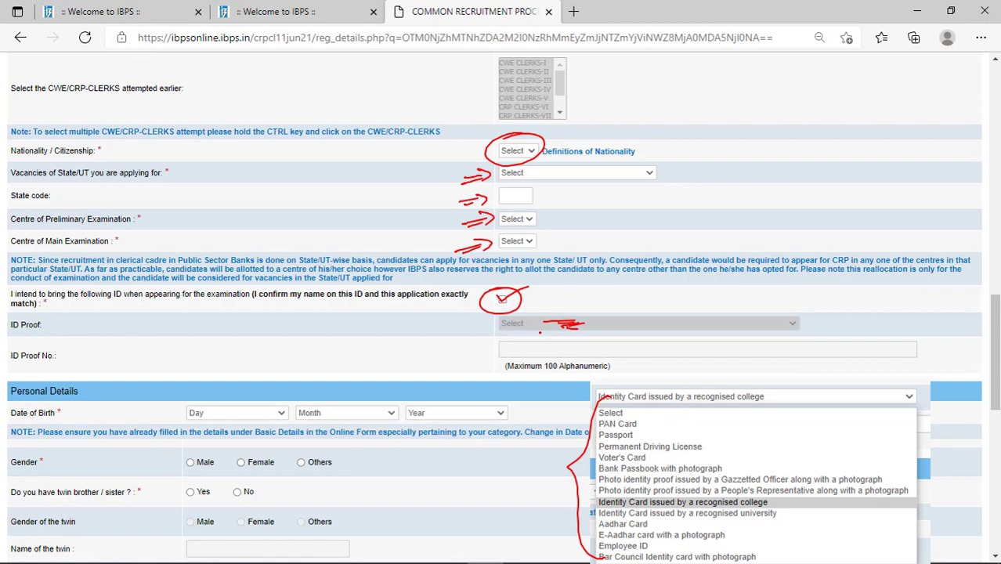
Step: Draw red arrows to the ID Proof and ID Proof No. fields and bracket the ID number box
left_click_drag(469, 331, 484, 325)
mouse_move(463, 337)
left_mouse_down()
mouse_move(481, 334)
mouse_move(469, 365)
left_mouse_up()
left_click_drag(466, 354, 479, 367)
mouse_move(495, 335)
left_mouse_down()
mouse_move(487, 354)
mouse_move(502, 372)
left_mouse_up()
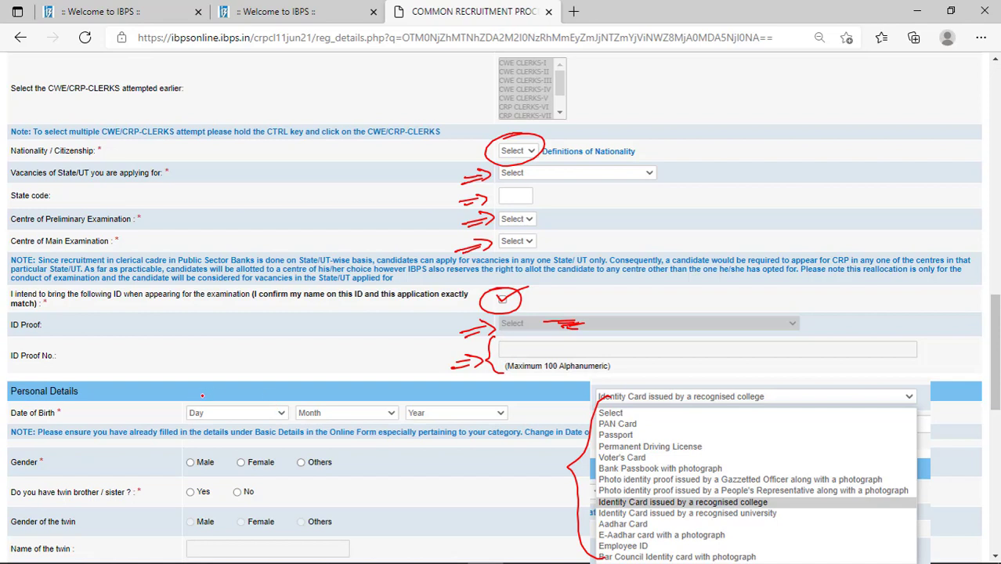
Step: Circle the birth day, month and year fields in red and draw arrows to the gender and twin brother/sister options
left_click_drag(202, 395, 201, 394)
left_click_drag(315, 397, 320, 406)
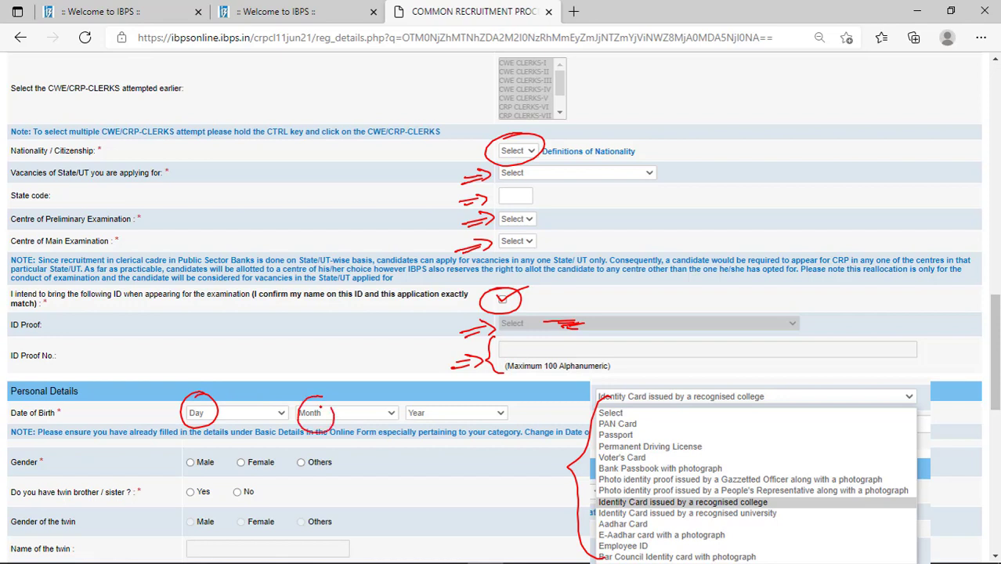
mouse_move(430, 395)
left_mouse_down()
mouse_move(413, 398)
mouse_move(422, 397)
left_mouse_up()
mouse_move(159, 468)
left_mouse_down()
mouse_move(178, 466)
mouse_move(168, 502)
left_mouse_up()
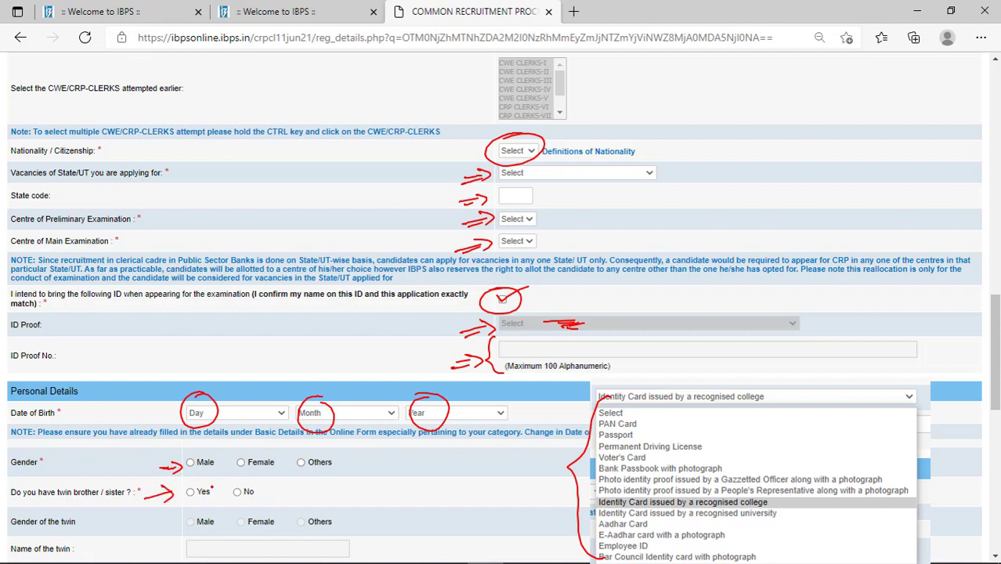
Step: Mark the marital status row with a red tick on Unmarried and draw arrows to the father's, mother's and spouse's name fields
scroll(212, 487, "down", 5)
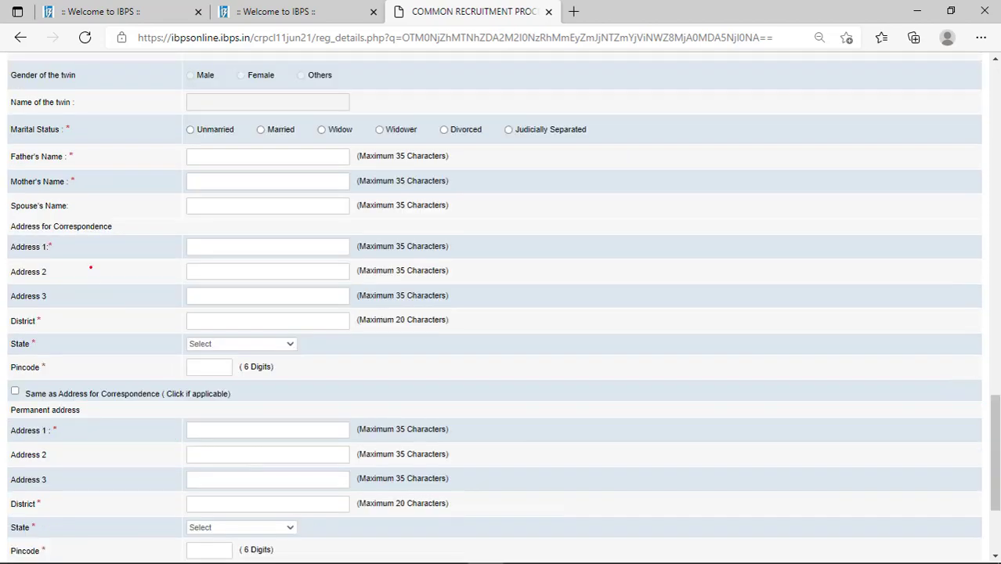
mouse_move(128, 136)
left_mouse_down()
mouse_move(176, 136)
mouse_move(206, 123)
left_mouse_up()
left_click_drag(156, 156, 178, 157)
left_click_drag(144, 189, 170, 185)
mouse_move(166, 178)
left_mouse_down()
mouse_move(174, 183)
mouse_move(161, 212)
mouse_move(170, 211)
left_mouse_up()
left_click_drag(164, 207, 174, 216)
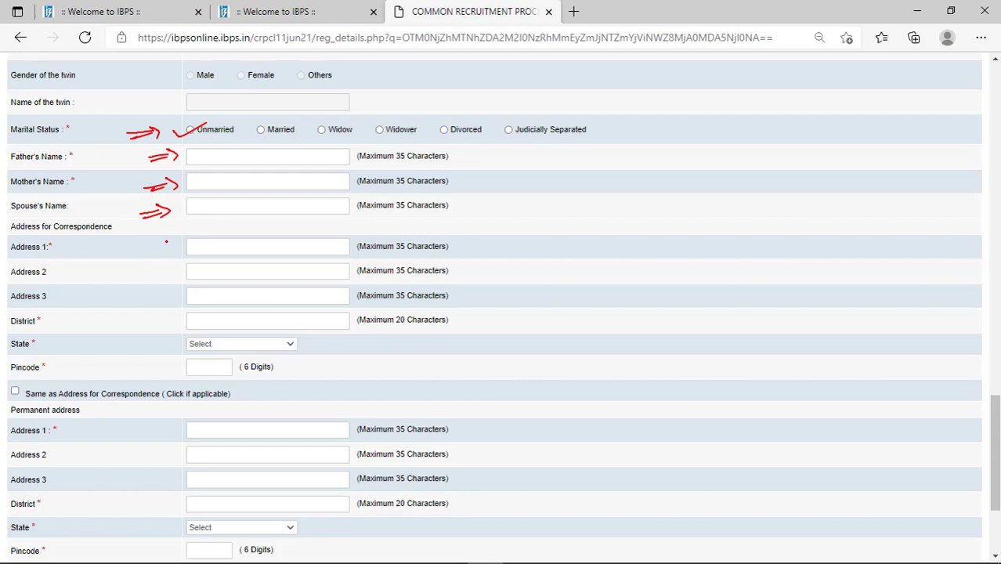
Step: Bracket the correspondence address block in red, with arrows to its Address 1, District and State fields and a circle around Pincode
mouse_move(180, 232)
left_mouse_down()
mouse_move(164, 254)
mouse_move(181, 361)
left_mouse_up()
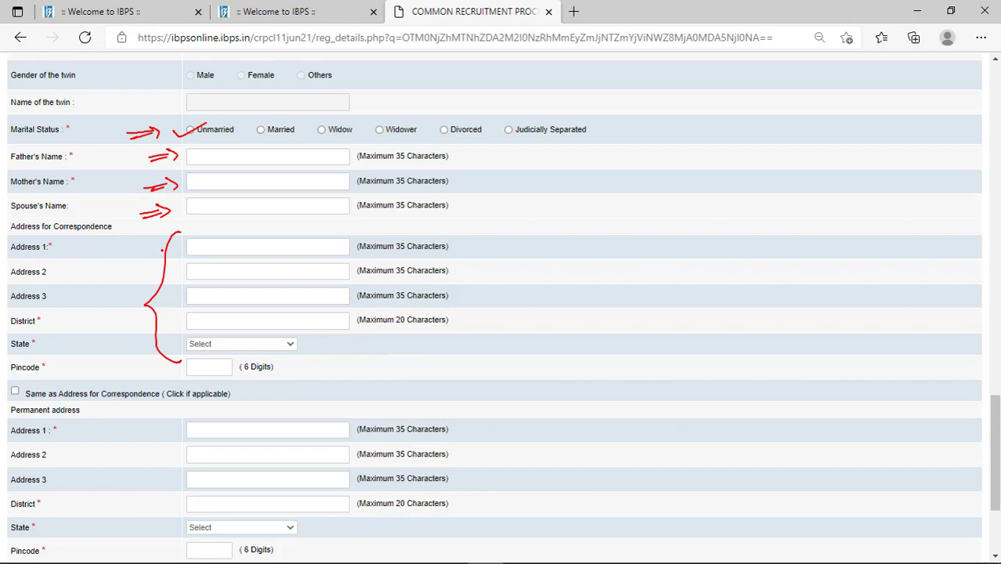
left_click_drag(144, 249, 174, 247)
left_click_drag(150, 251, 174, 250)
left_click_drag(163, 242, 168, 256)
left_click_drag(147, 330, 175, 327)
mouse_move(148, 360)
left_mouse_down()
mouse_move(176, 353)
mouse_move(234, 378)
mouse_move(184, 354)
left_mouse_up()
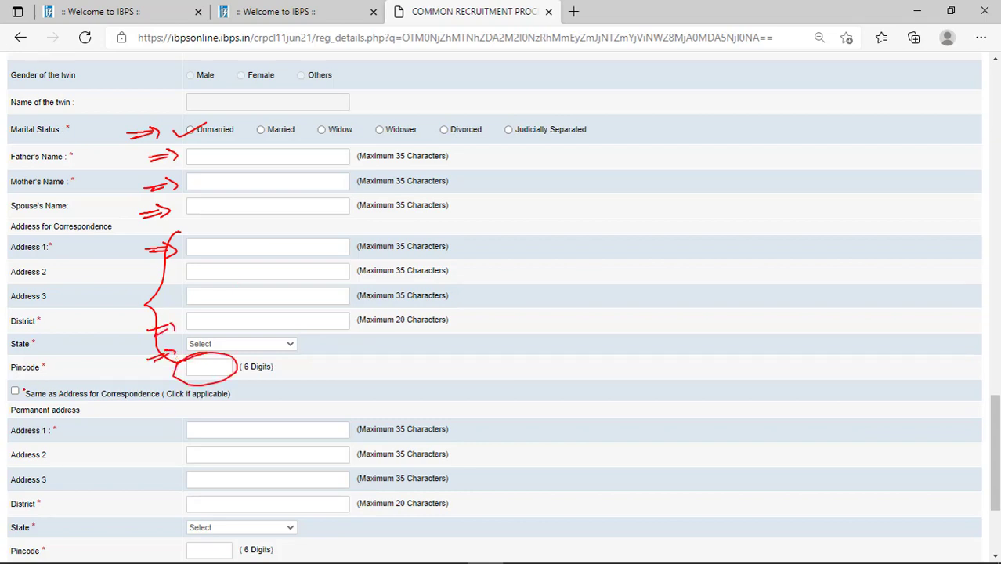
Step: Draw a red tick on the Same as Address for Correspondence checkbox and bracket the permanent address fields
mouse_move(8, 389)
left_mouse_down()
mouse_move(14, 396)
mouse_move(41, 367)
left_mouse_up()
left_click_drag(169, 412, 185, 510)
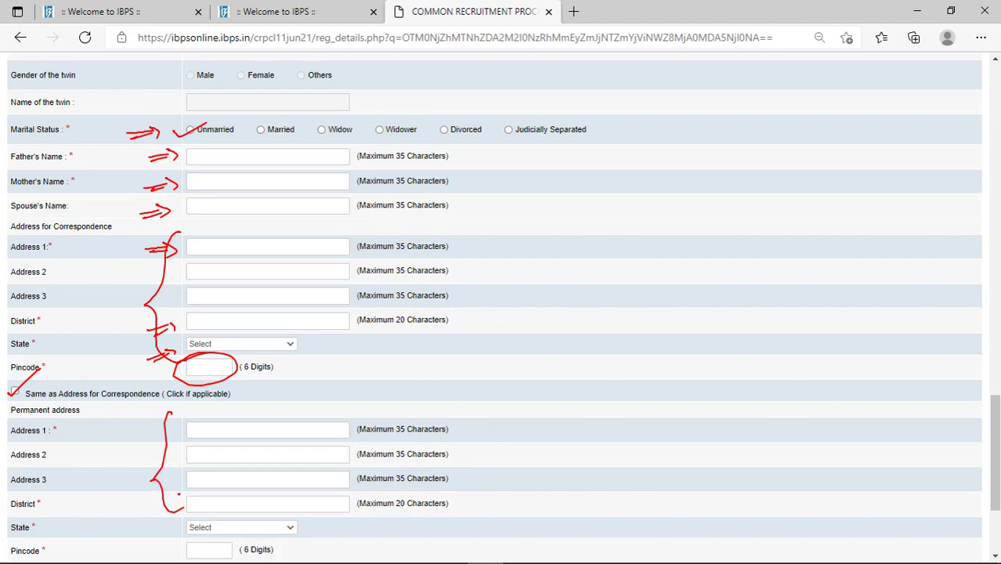
Step: Mark the GST invoicing address question and field in red, and circle the Validate your details and Save & Next controls
scroll(169, 479, "down", 2)
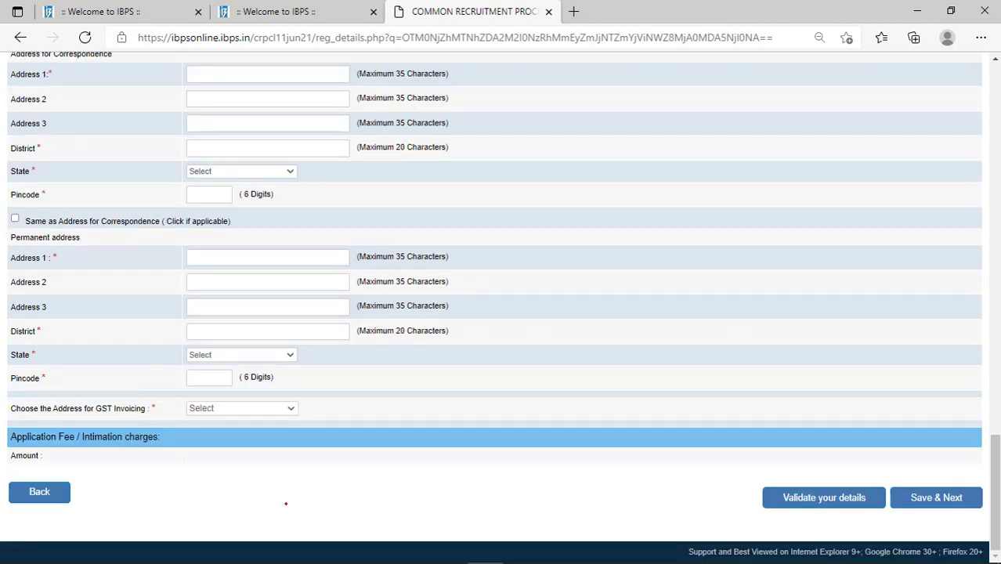
mouse_move(227, 394)
left_mouse_down()
mouse_move(182, 427)
mouse_move(196, 392)
left_mouse_up()
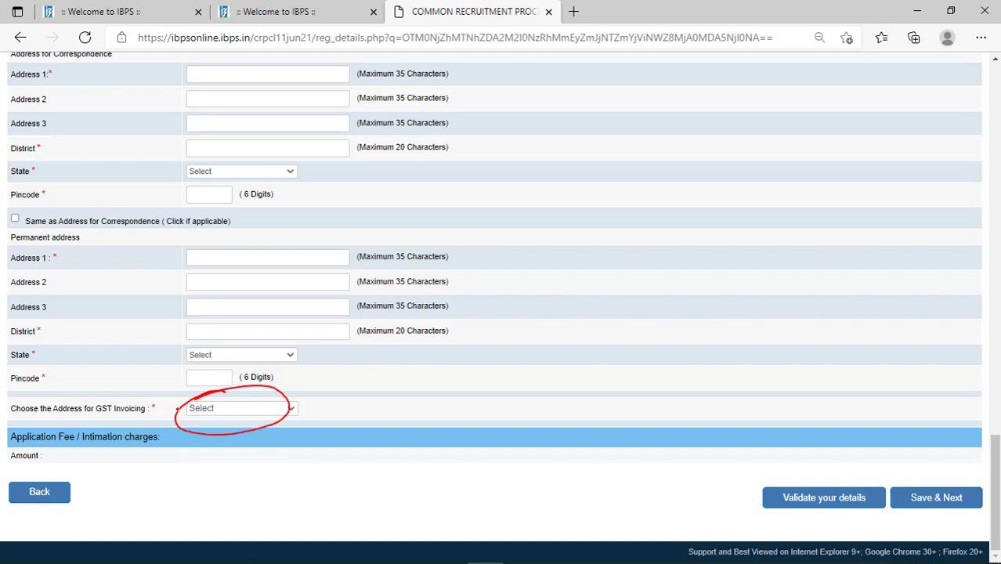
left_click_drag(83, 425, 122, 416)
mouse_move(816, 463)
left_mouse_down()
mouse_move(756, 487)
mouse_move(866, 509)
mouse_move(795, 463)
mouse_move(780, 472)
left_mouse_up()
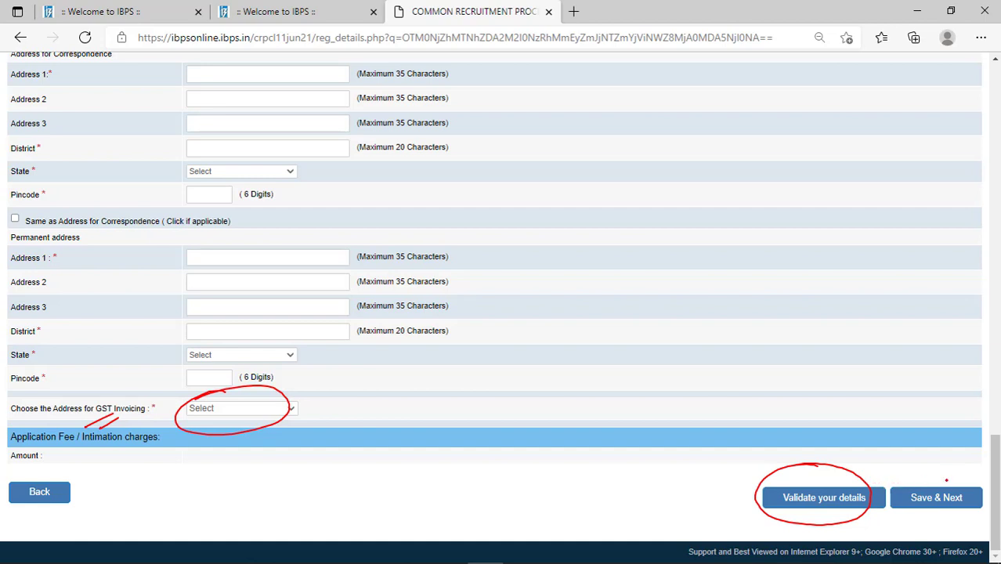
mouse_move(946, 480)
left_mouse_down()
mouse_move(933, 468)
mouse_move(975, 503)
mouse_move(923, 467)
left_mouse_up()
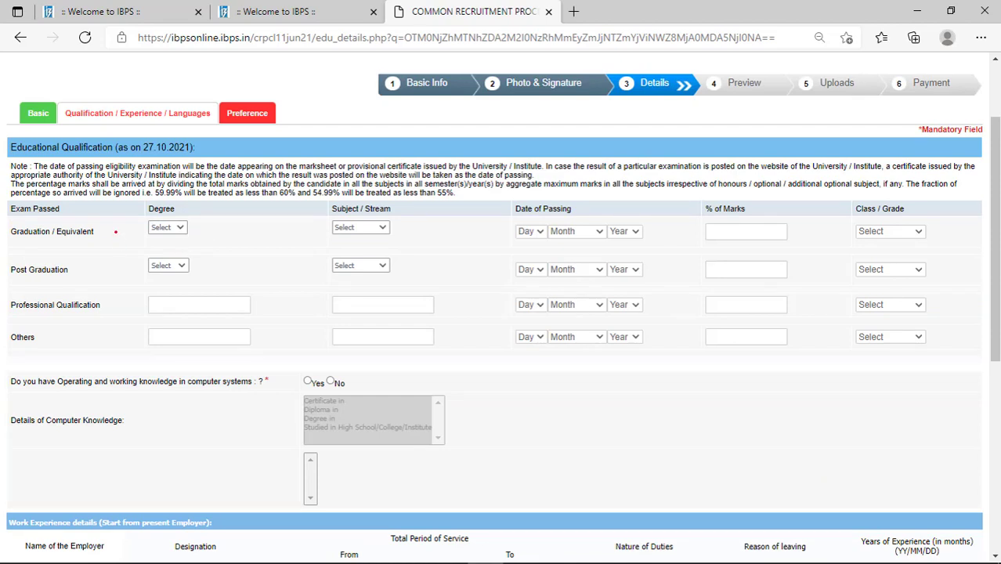
Step: In the Graduation row, circle the Degree, Subject / Stream and Date of Passing fields in red and add an arrow beside Degree
mouse_move(167, 206)
left_mouse_down()
mouse_move(157, 249)
mouse_move(195, 208)
mouse_move(168, 207)
left_mouse_up()
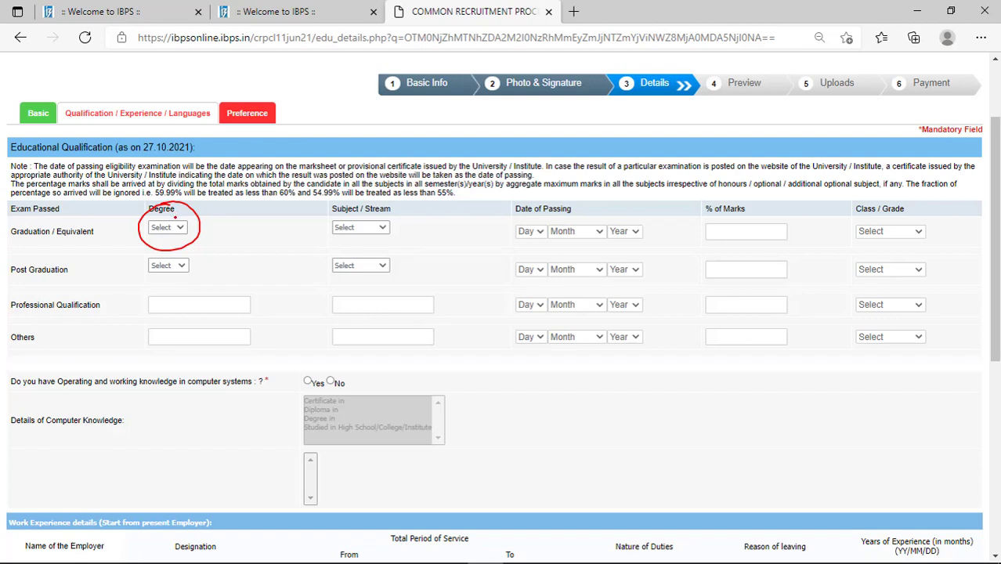
mouse_move(352, 192)
left_mouse_down()
mouse_move(326, 234)
mouse_move(394, 205)
mouse_move(345, 191)
left_mouse_up()
left_click(214, 228)
mouse_move(186, 239)
left_mouse_down()
mouse_move(215, 225)
mouse_move(220, 244)
left_mouse_up()
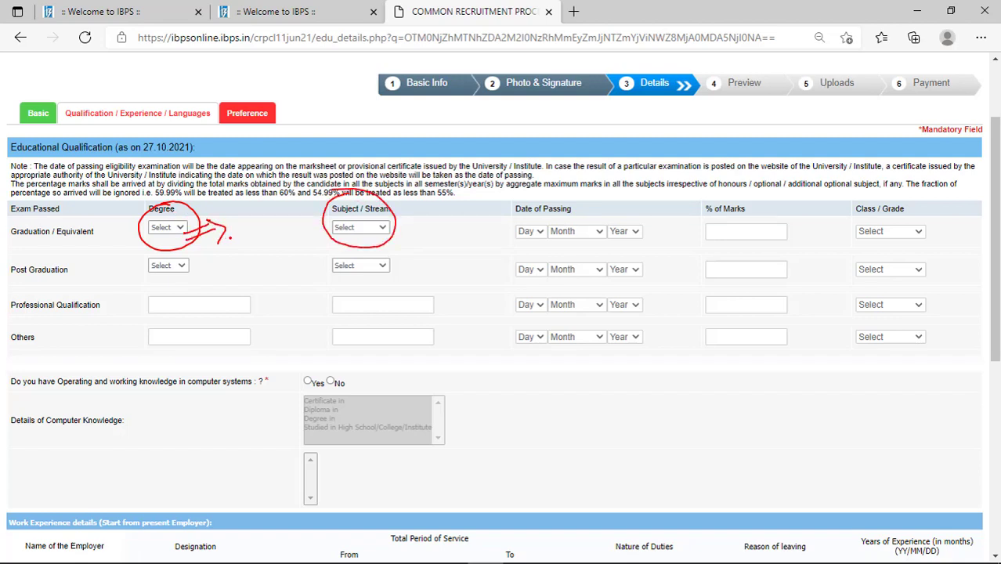
mouse_move(376, 202)
left_mouse_down()
mouse_move(361, 190)
mouse_move(386, 245)
mouse_move(391, 201)
left_mouse_up()
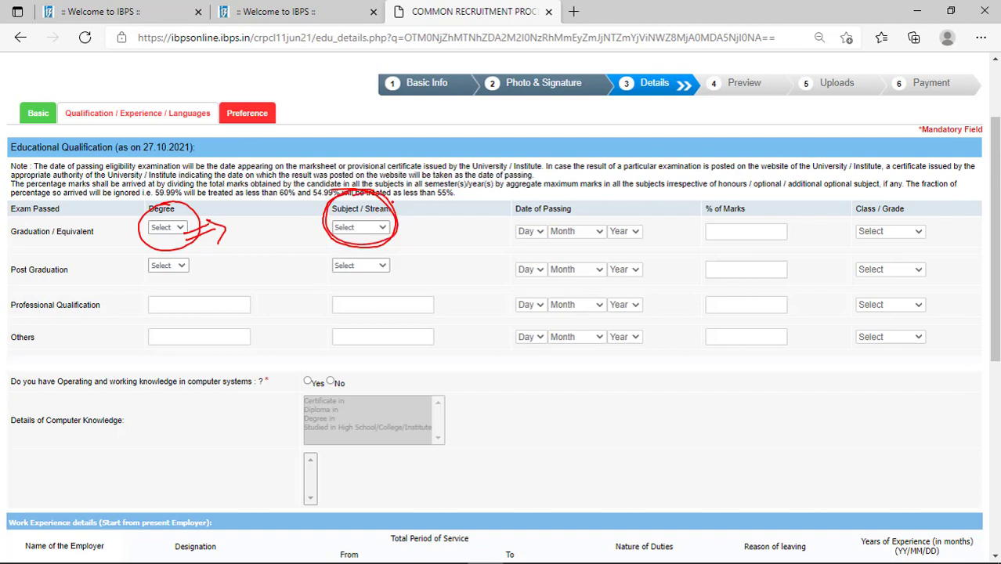
mouse_move(551, 202)
left_mouse_down()
mouse_move(498, 213)
mouse_move(644, 249)
mouse_move(558, 195)
mouse_move(523, 199)
left_mouse_up()
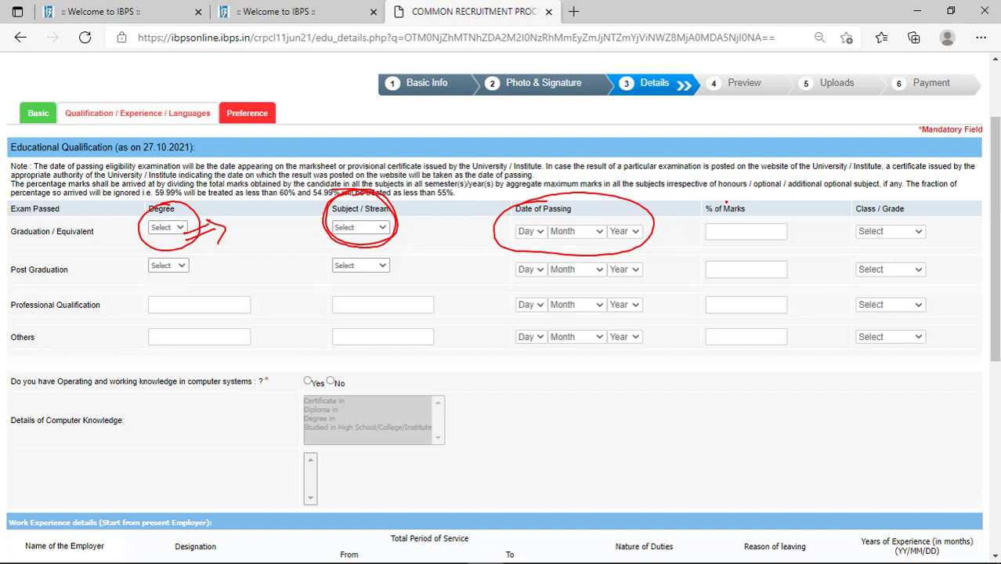
Step: In the Graduation row, circle the % of Marks and Class / Grade fields in red, adding arrows and an "m" beside % of Marks
mouse_move(727, 202)
left_mouse_down()
mouse_move(744, 251)
mouse_move(727, 205)
left_mouse_up()
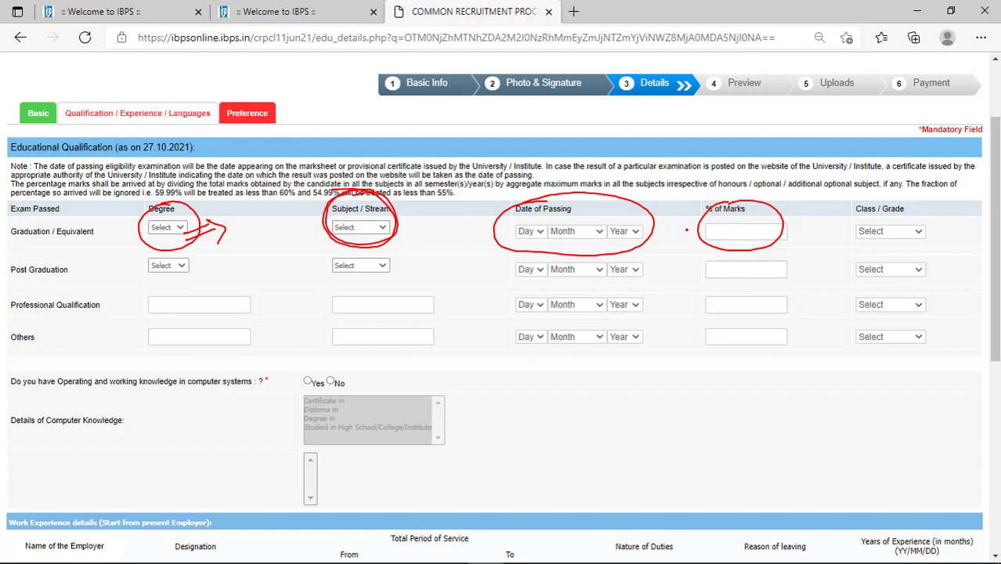
left_click_drag(665, 248, 702, 233)
left_click_drag(725, 189, 748, 186)
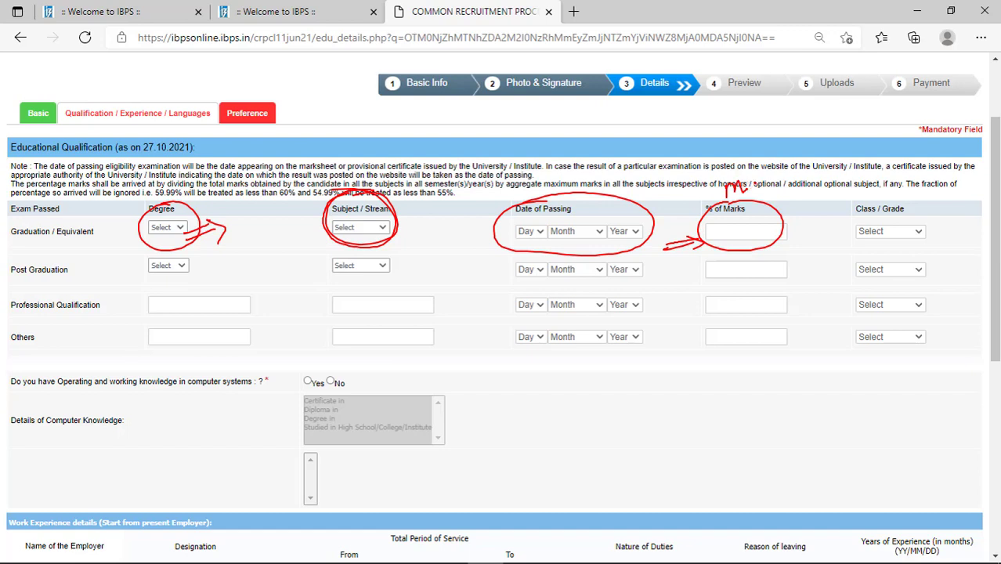
left_click_drag(683, 220, 710, 210)
left_click_drag(702, 205, 709, 210)
mouse_move(900, 199)
left_mouse_down()
mouse_move(874, 200)
mouse_move(929, 207)
mouse_move(865, 203)
left_mouse_up()
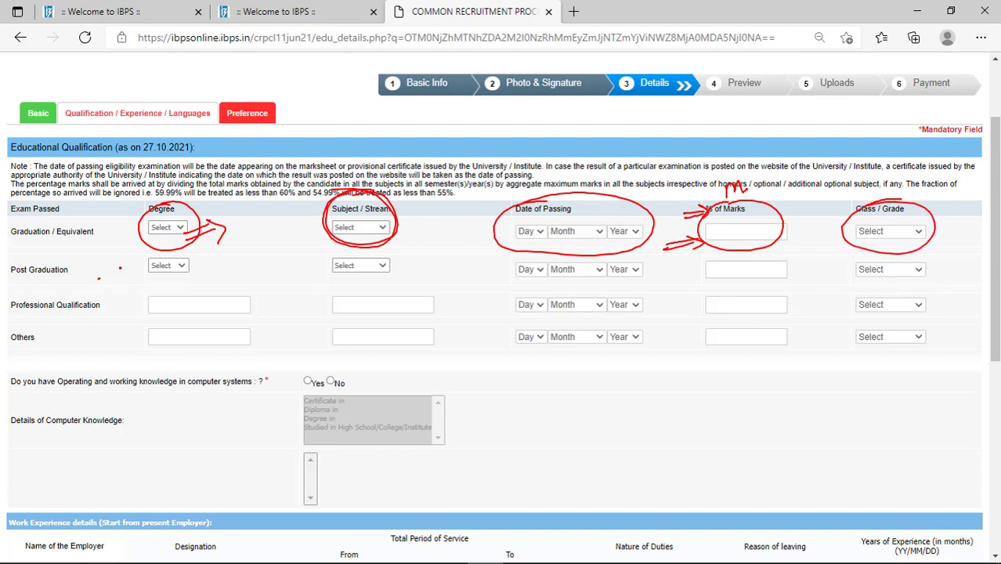
Step: Draw red arrows beside Post Graduation, Professional Qualification and Others, and group the three rows with a bracket
mouse_move(98, 277)
left_mouse_down()
mouse_move(123, 265)
mouse_move(127, 276)
left_mouse_up()
left_click_drag(92, 318, 134, 296)
left_click_drag(135, 296, 132, 315)
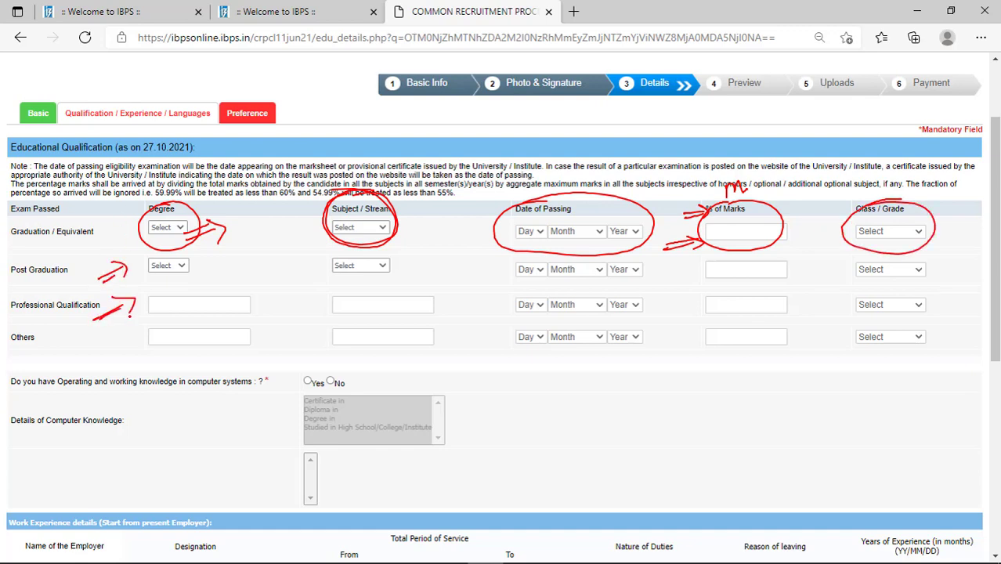
left_click_drag(101, 348, 121, 341)
left_click_drag(115, 330, 130, 339)
mouse_move(111, 258)
left_mouse_down()
mouse_move(87, 318)
mouse_move(115, 357)
left_mouse_up()
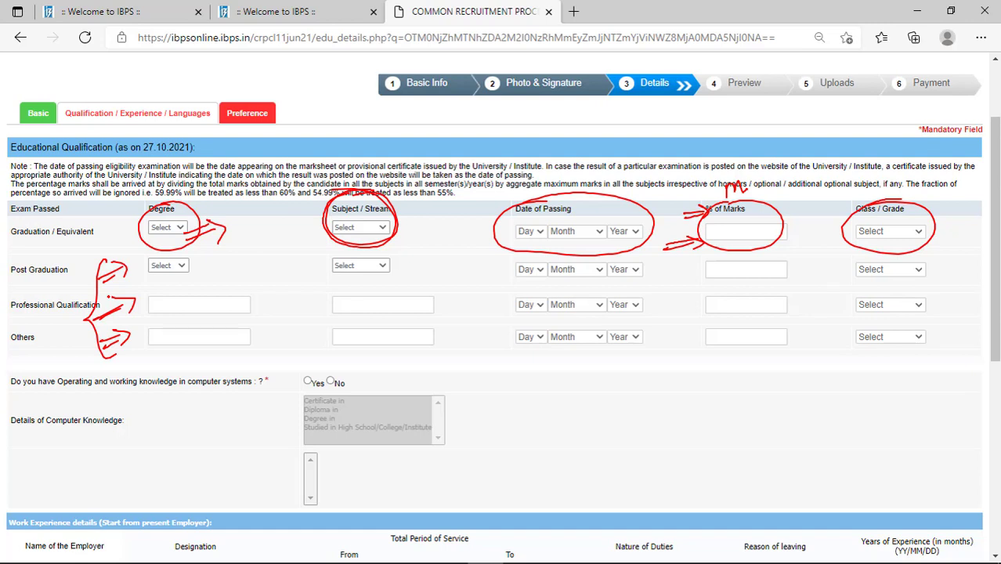
Step: Underline the computer knowledge question in red, tick its Yes option, and bracket and underline the Details of Computer Knowledge entries
left_click_drag(82, 402, 101, 396)
mouse_move(94, 408)
left_mouse_down()
mouse_move(190, 388)
mouse_move(257, 399)
mouse_move(365, 353)
left_mouse_up()
mouse_move(305, 371)
left_mouse_down()
mouse_move(299, 432)
mouse_move(444, 429)
left_mouse_up()
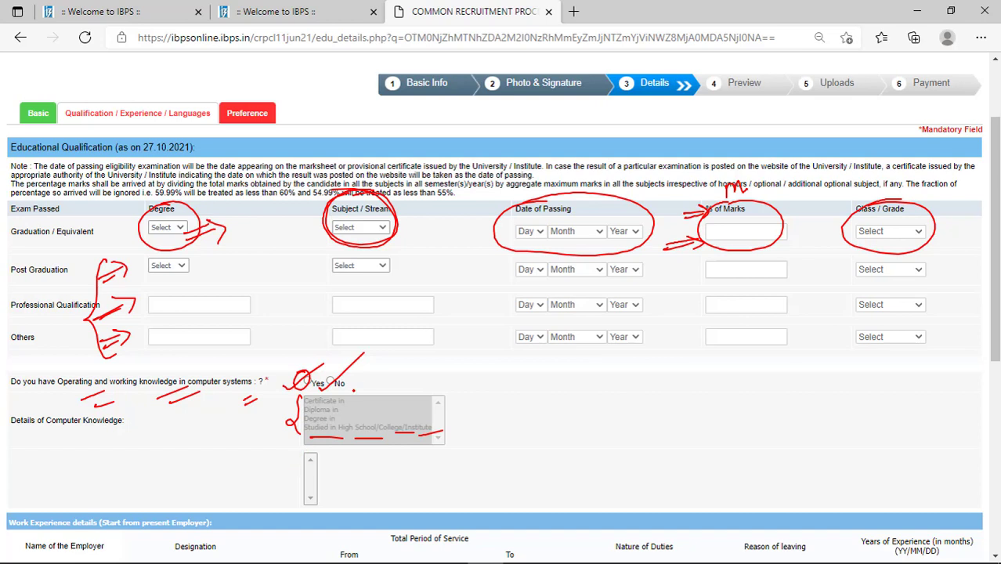
mouse_move(352, 383)
left_mouse_down()
mouse_move(363, 404)
mouse_move(342, 426)
left_mouse_up()
Step: Bracket the Work Experience section in red, underline the prosecution / conviction question, and circle and tick its No option
scroll(331, 407, "down", 5)
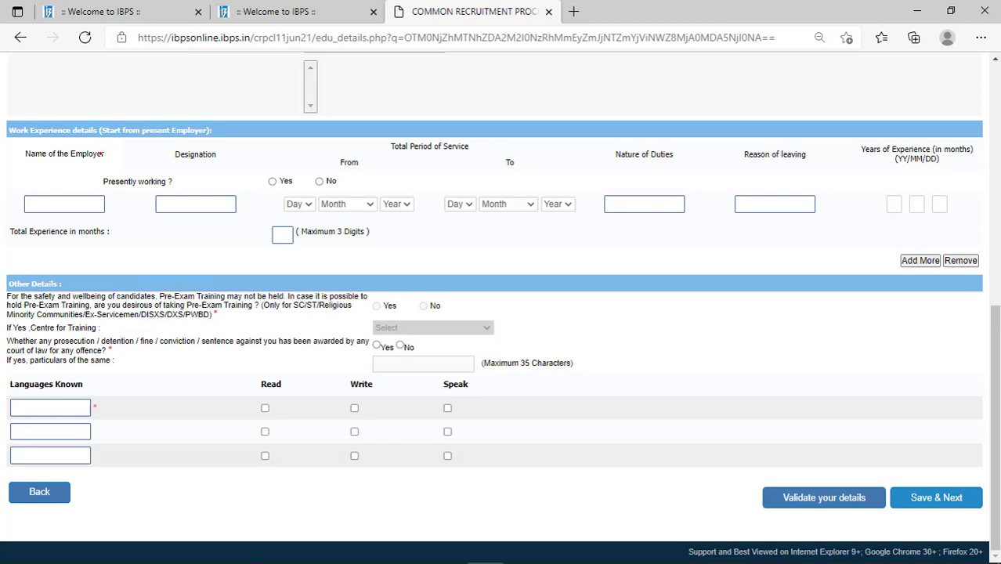
mouse_move(26, 143)
left_mouse_down()
mouse_move(14, 191)
mouse_move(43, 258)
left_mouse_up()
left_click_drag(133, 351, 272, 354)
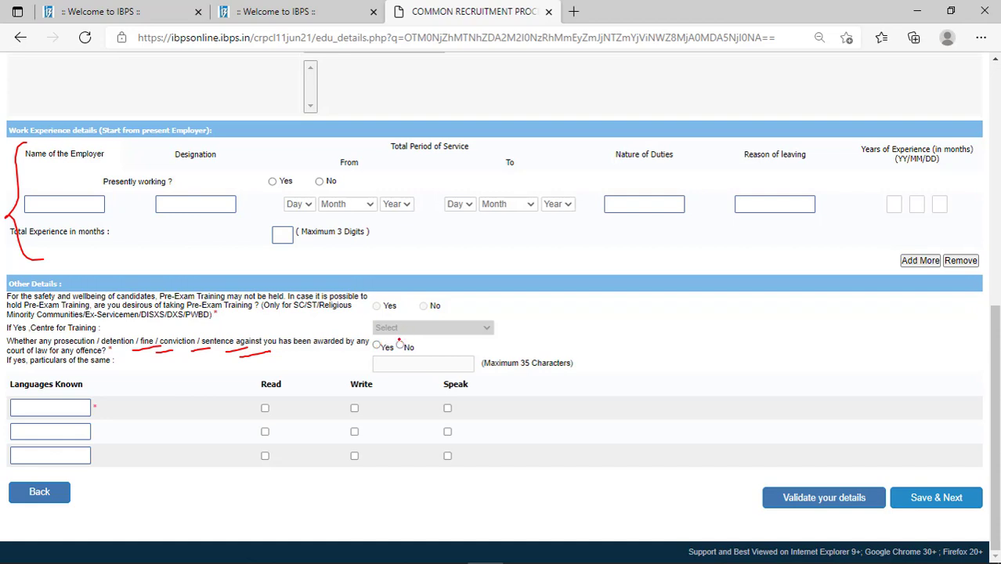
mouse_move(400, 340)
left_mouse_down()
mouse_move(389, 356)
mouse_move(416, 335)
left_mouse_up()
Step: Write H, E and G in the Languages Known rows with red ticks on Read, Write and Speak, and circle Save & Next
left_click_drag(31, 402, 52, 407)
mouse_move(247, 407)
left_mouse_down()
mouse_move(378, 393)
mouse_move(448, 400)
mouse_move(475, 384)
left_mouse_up()
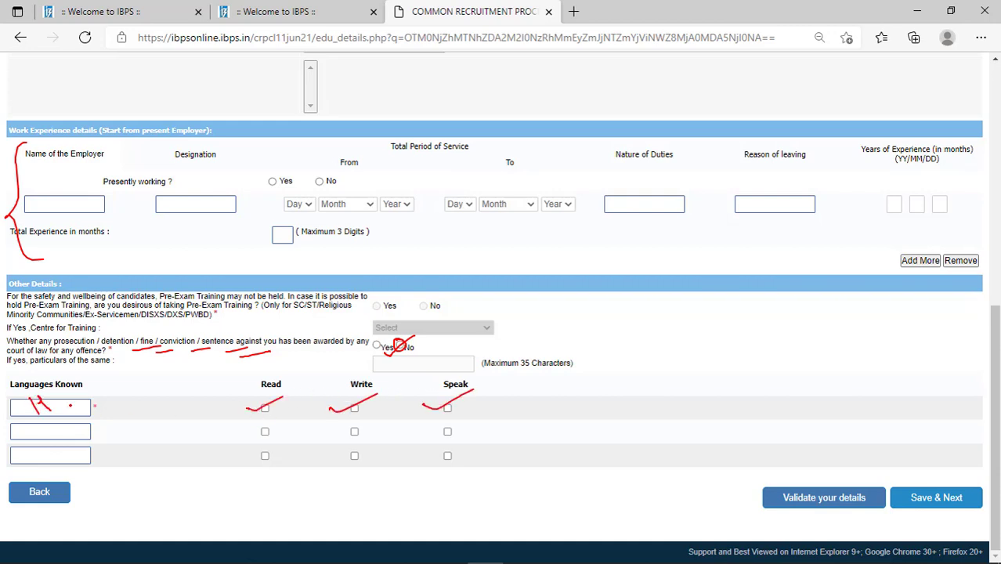
mouse_move(60, 423)
left_mouse_down()
mouse_move(63, 438)
mouse_move(63, 429)
left_mouse_up()
mouse_move(247, 430)
left_mouse_down()
mouse_move(391, 405)
mouse_move(423, 426)
mouse_move(462, 411)
left_mouse_up()
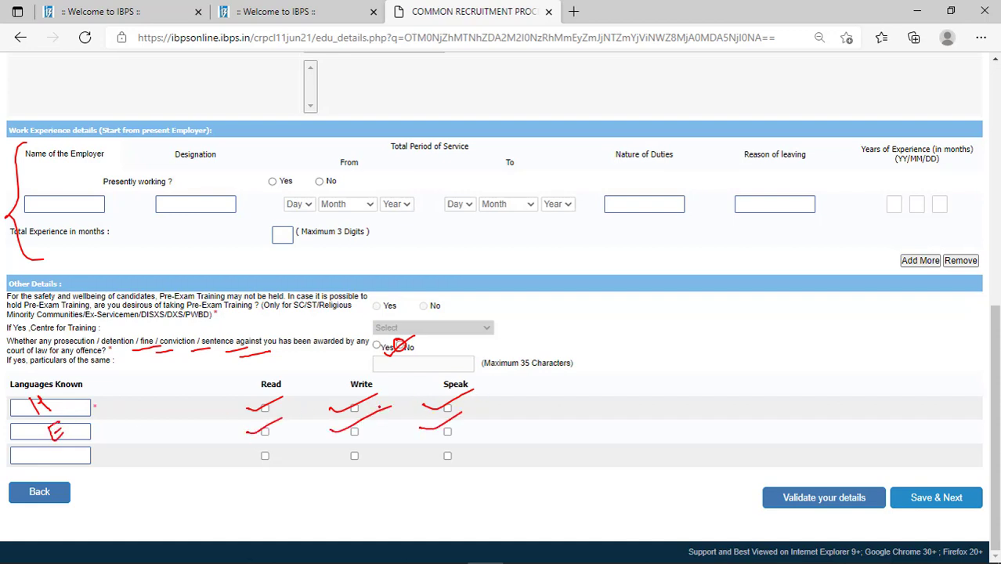
mouse_move(44, 453)
left_mouse_down()
mouse_move(55, 470)
mouse_move(54, 459)
left_mouse_up()
left_click_drag(241, 463, 282, 443)
mouse_move(335, 462)
left_mouse_down()
mouse_move(368, 444)
mouse_move(451, 446)
left_mouse_up()
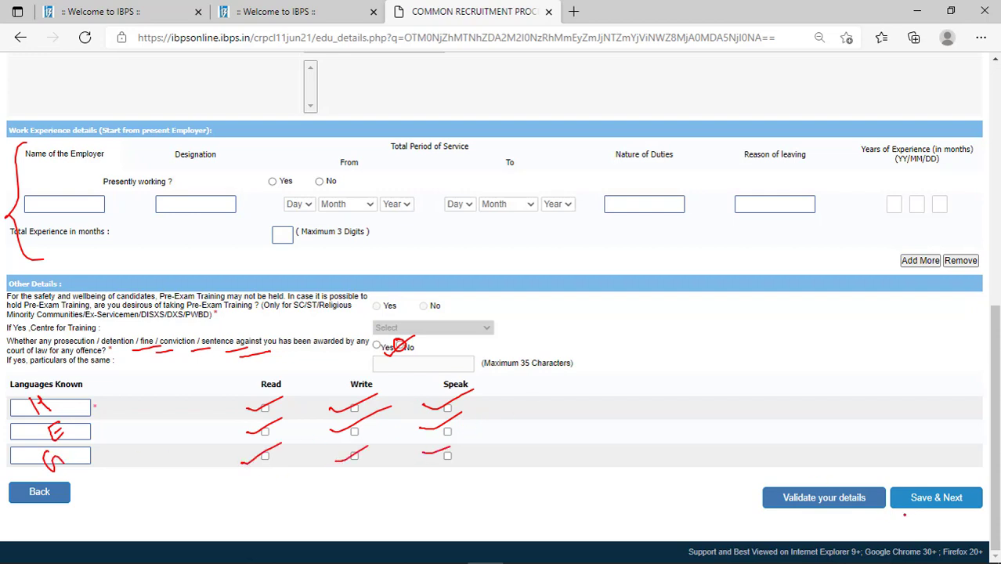
mouse_move(960, 466)
left_mouse_down()
mouse_move(969, 479)
mouse_move(940, 461)
left_mouse_up()
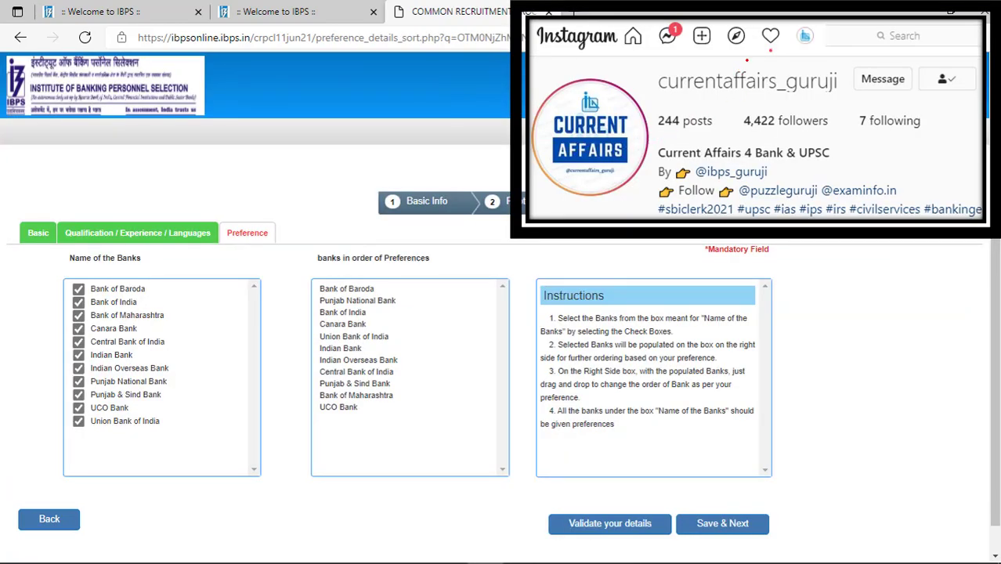
Step: Circle the Instagram account name in red and enclose the Name of the Banks list in brackets
mouse_move(748, 56)
left_mouse_down()
mouse_move(699, 55)
mouse_move(663, 110)
mouse_move(832, 111)
mouse_move(783, 55)
mouse_move(722, 60)
left_mouse_up()
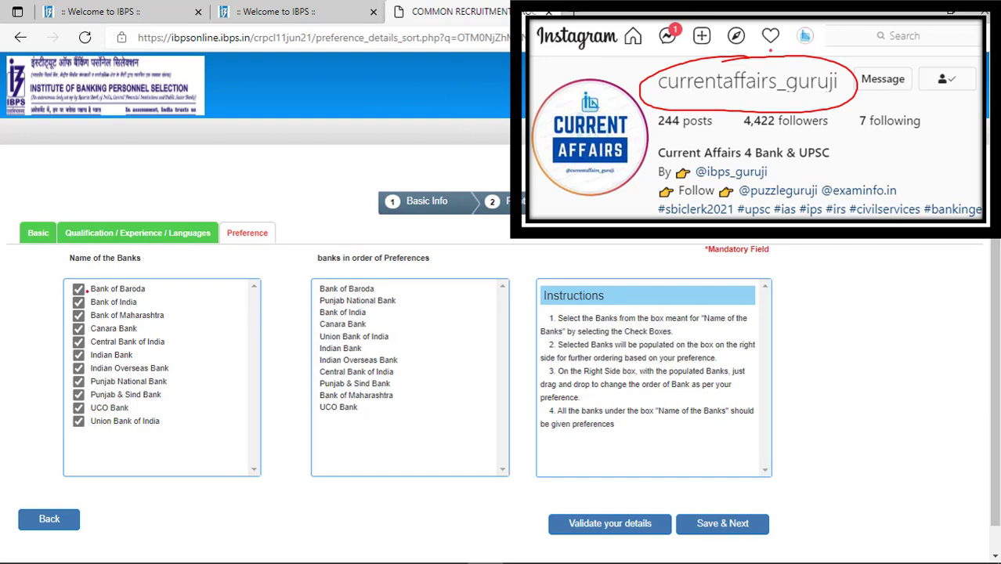
mouse_move(69, 272)
left_mouse_down()
mouse_move(32, 351)
mouse_move(56, 437)
left_mouse_up()
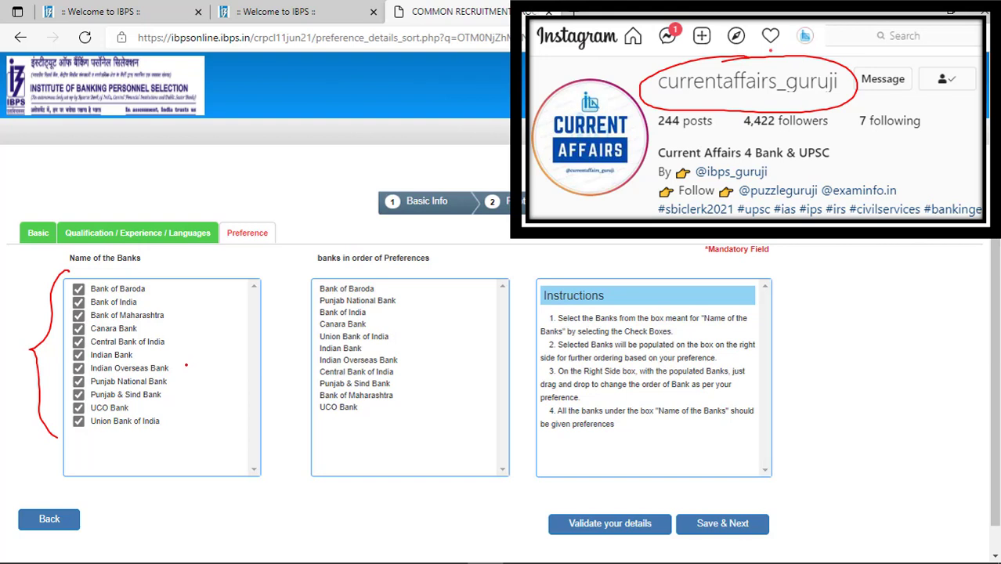
mouse_move(166, 272)
left_mouse_down()
mouse_move(212, 398)
mouse_move(191, 430)
left_mouse_up()
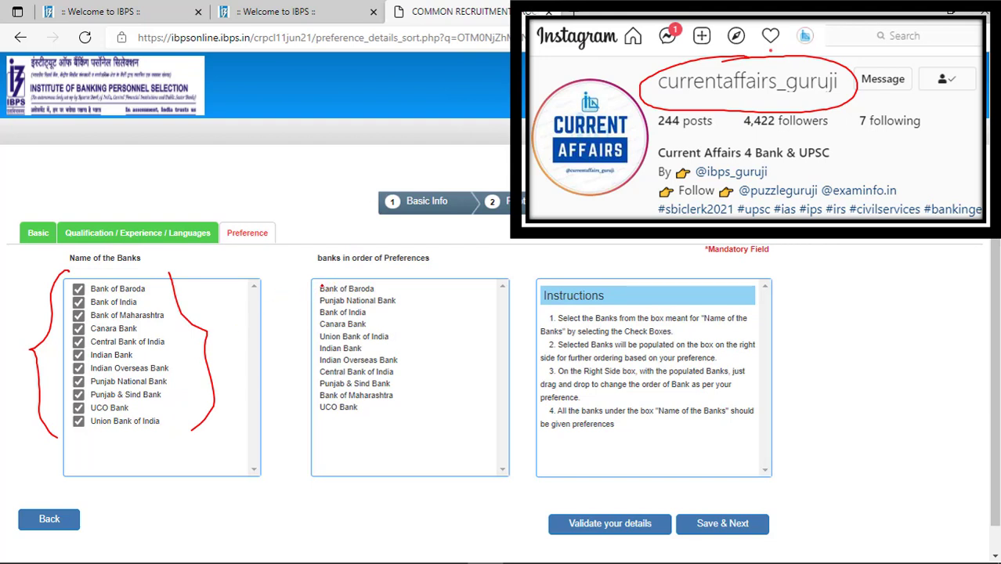
Step: Bracket the list of banks in order of preferences and frame it with repeated red strokes
mouse_move(382, 267)
left_mouse_down()
mouse_move(415, 384)
mouse_move(392, 436)
left_mouse_up()
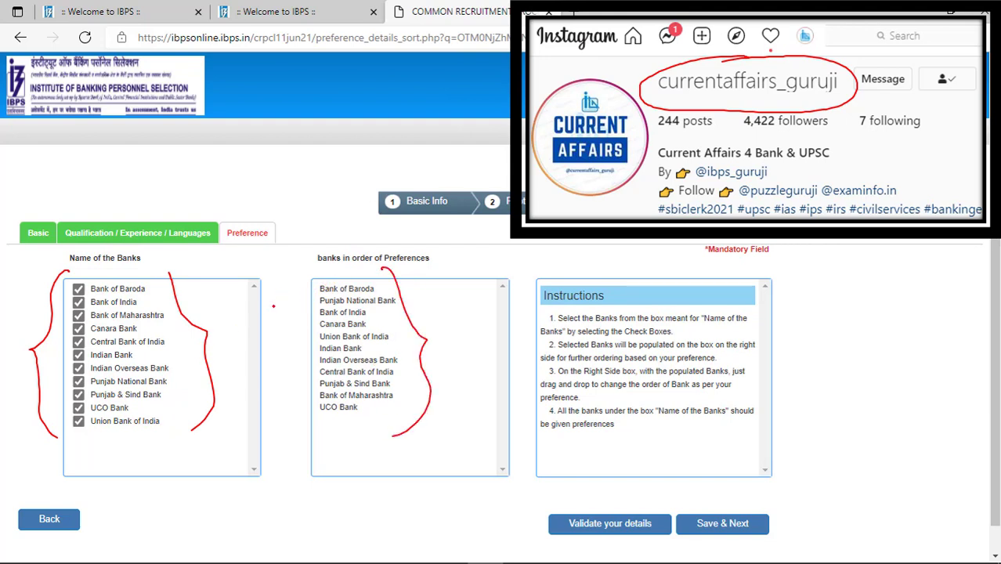
mouse_move(295, 267)
left_mouse_down()
mouse_move(308, 426)
mouse_move(340, 429)
left_mouse_up()
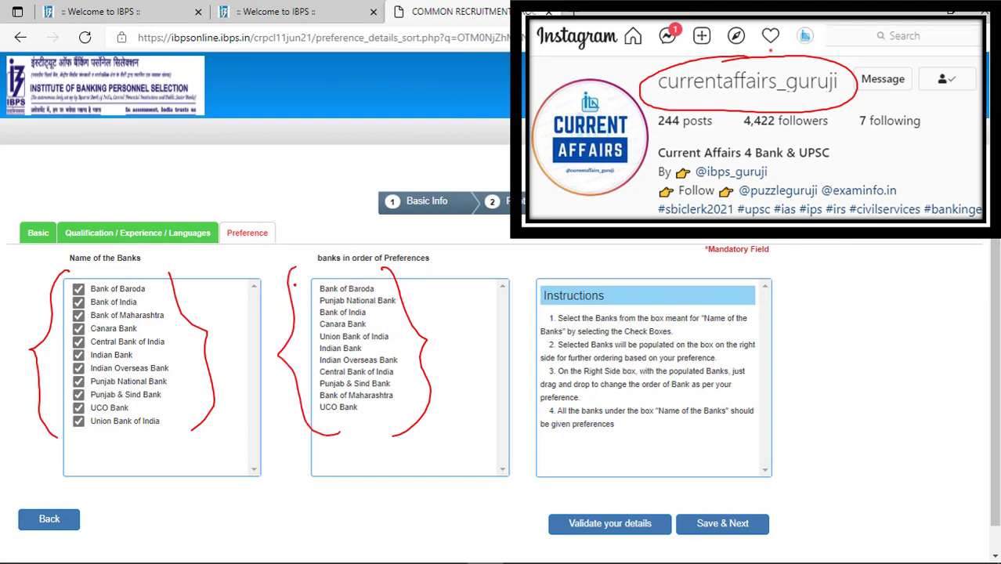
mouse_move(301, 266)
left_mouse_down()
mouse_move(382, 260)
mouse_move(394, 284)
left_mouse_up()
left_click_drag(324, 436, 410, 440)
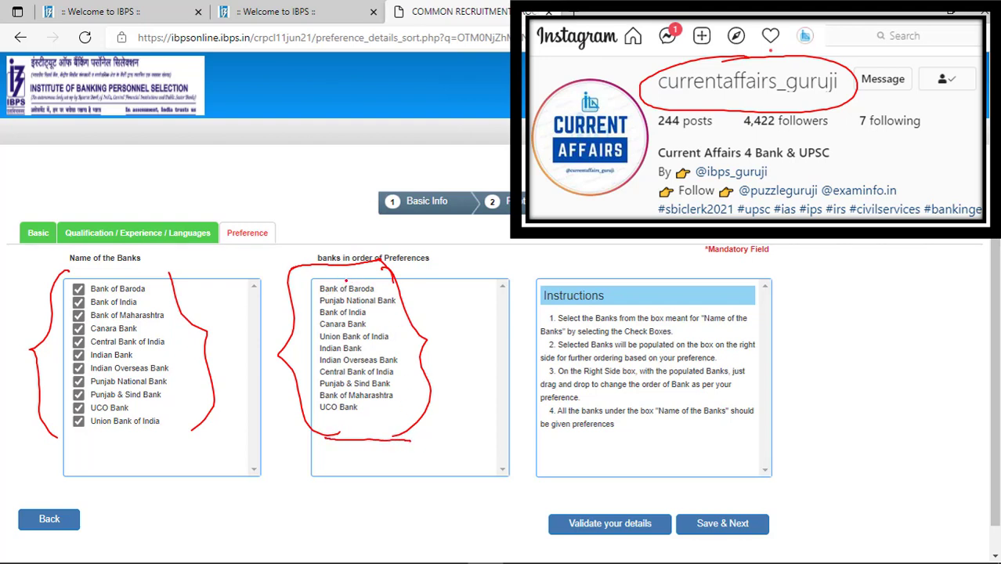
mouse_move(295, 274)
left_mouse_down()
mouse_move(399, 258)
mouse_move(427, 360)
left_mouse_up()
left_click_drag(411, 309, 426, 401)
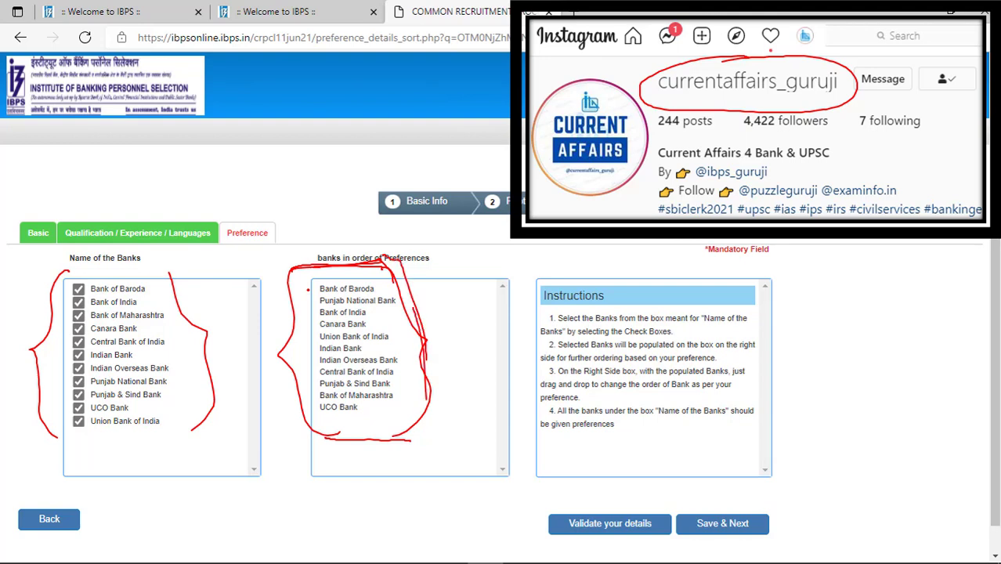
left_click_drag(279, 275, 296, 395)
left_click_drag(296, 398, 301, 425)
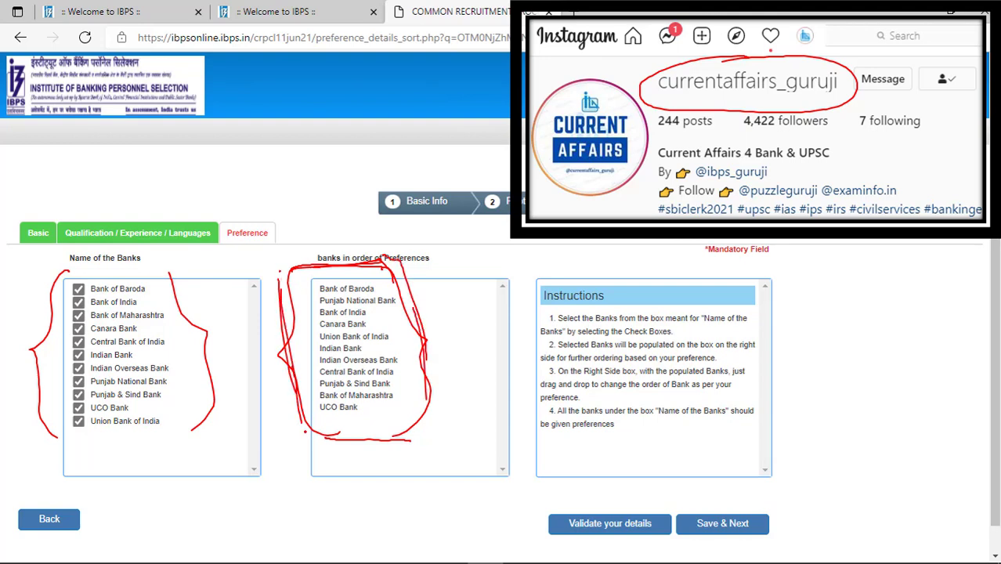
mouse_move(293, 377)
left_mouse_down()
mouse_move(360, 436)
mouse_move(426, 426)
left_mouse_up()
left_click_drag(421, 373, 415, 436)
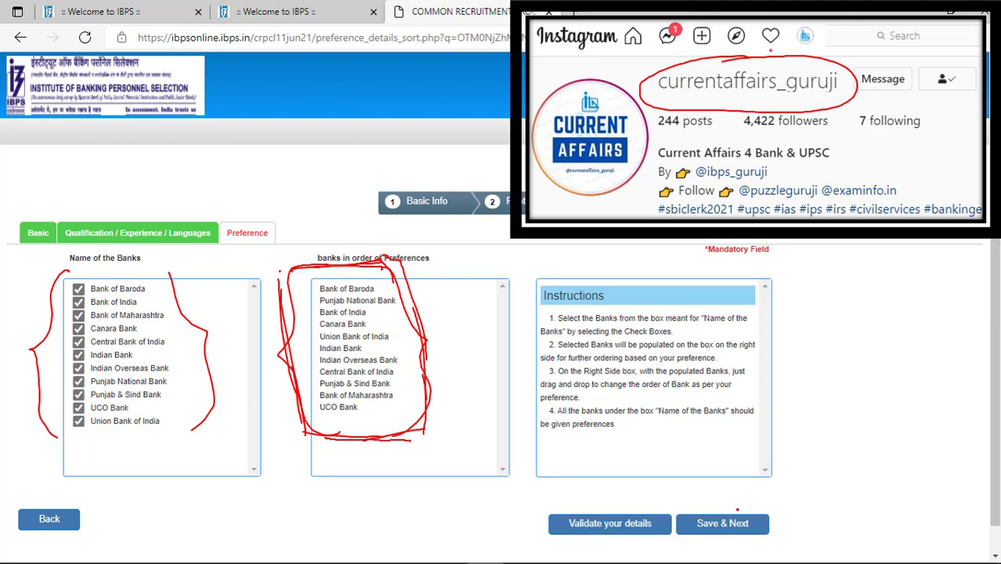
Step: Mark the Save & Next control in red on the Preference page and proceed to the registration preview
left_click_drag(732, 499, 738, 504)
left_click_drag(57, 387, 97, 370)
mouse_move(733, 495)
left_mouse_down()
mouse_move(750, 541)
mouse_move(736, 493)
left_mouse_up()
left_click(677, 510)
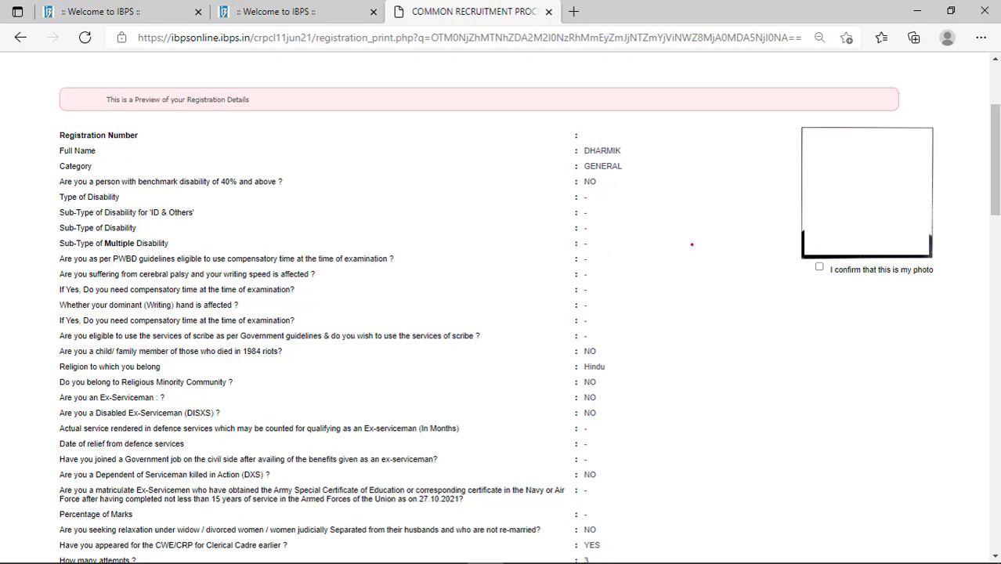
Step: Outline the photo box in red, circle its confirmation checkbox and underline "I confirm that this is my photo"
mouse_move(861, 134)
left_mouse_down()
mouse_move(807, 130)
mouse_move(842, 260)
mouse_move(902, 148)
left_mouse_up()
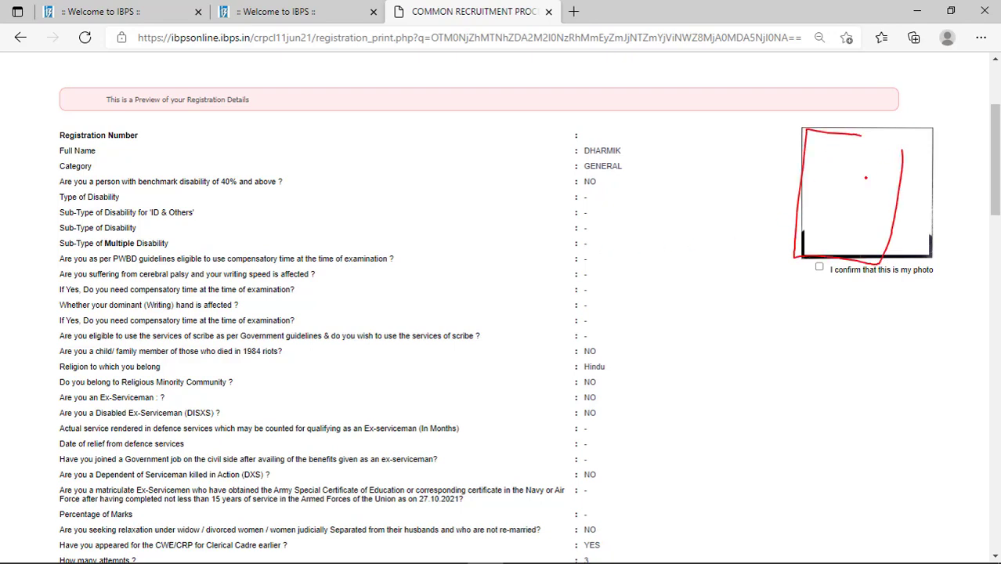
left_click_drag(823, 255, 819, 258)
left_click_drag(842, 290, 892, 282)
left_click_drag(857, 293, 900, 284)
left_click_drag(894, 289, 932, 278)
left_click_drag(902, 291, 932, 282)
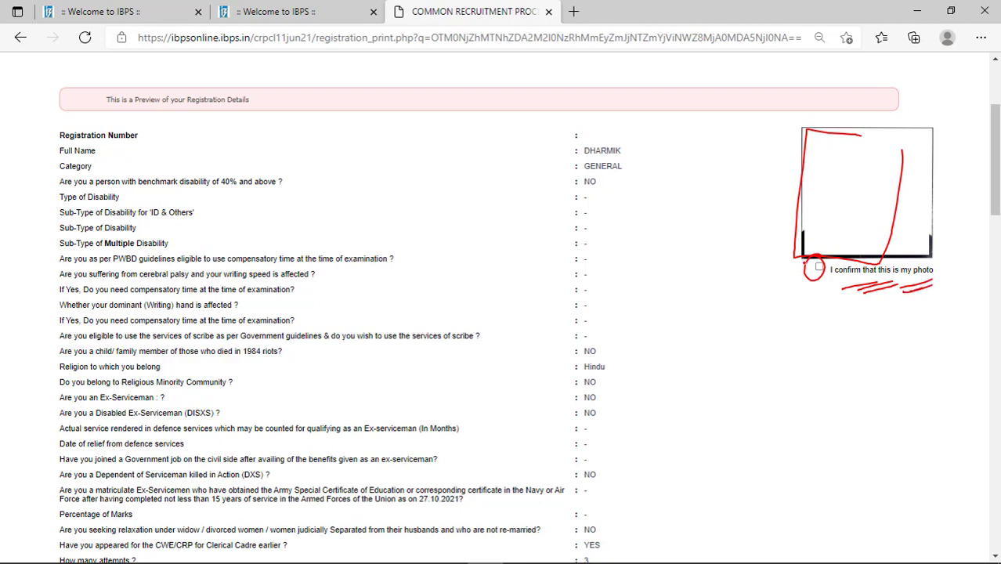
left_click_drag(805, 263, 838, 255)
Step: Bracket the preview's exam and ID details and its Application Fee / Intimation charges section in red
scroll(826, 266, "down", 6)
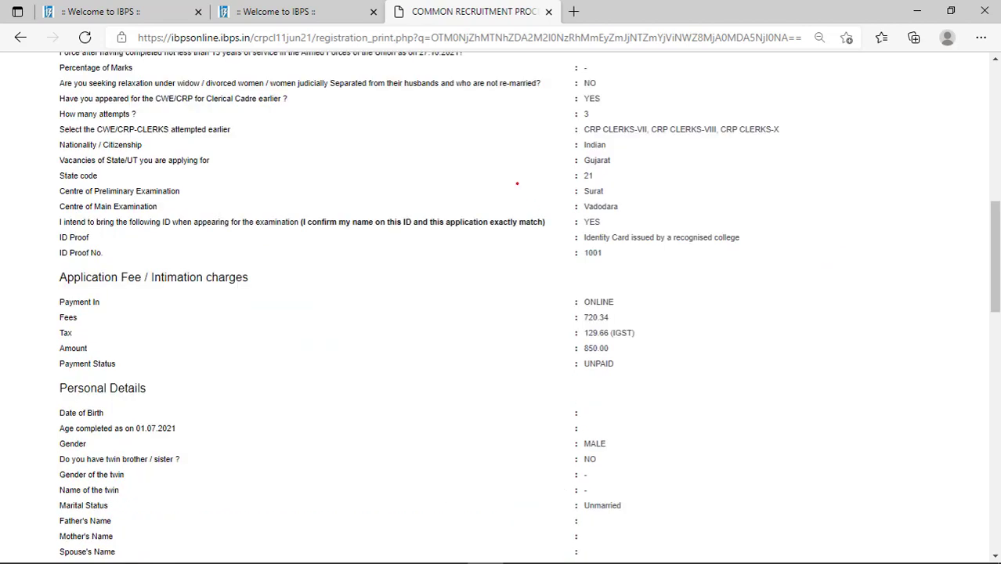
mouse_move(616, 65)
left_mouse_down()
mouse_move(678, 200)
mouse_move(646, 277)
left_mouse_up()
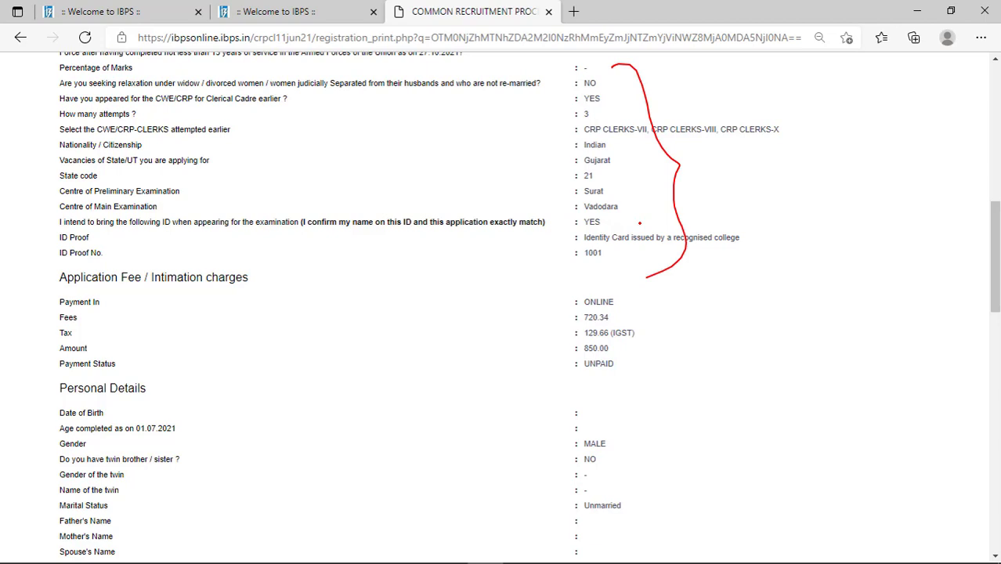
mouse_move(618, 270)
left_mouse_down()
mouse_move(660, 363)
mouse_move(625, 385)
left_mouse_up()
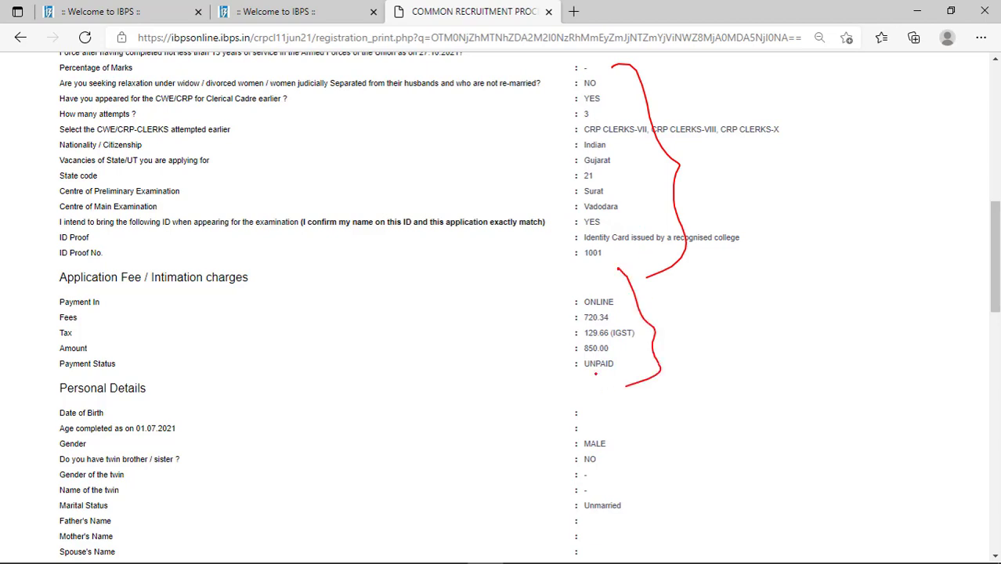
Step: In the Declaration, draw red ticks on I Agree and the ID proof name confirmation, and underline "name in my ID proof"
scroll(595, 374, "down", 6)
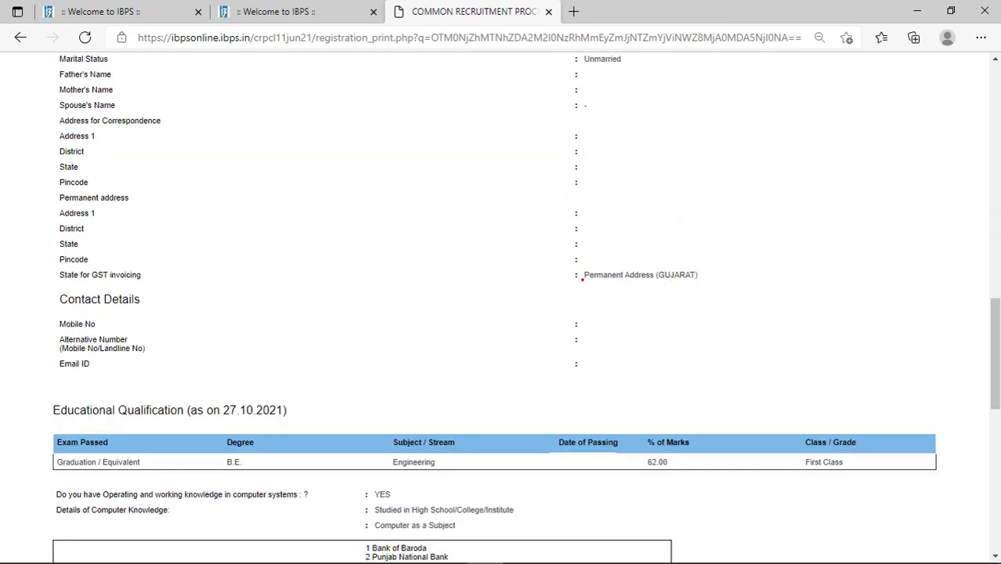
scroll(582, 279, "down", 6)
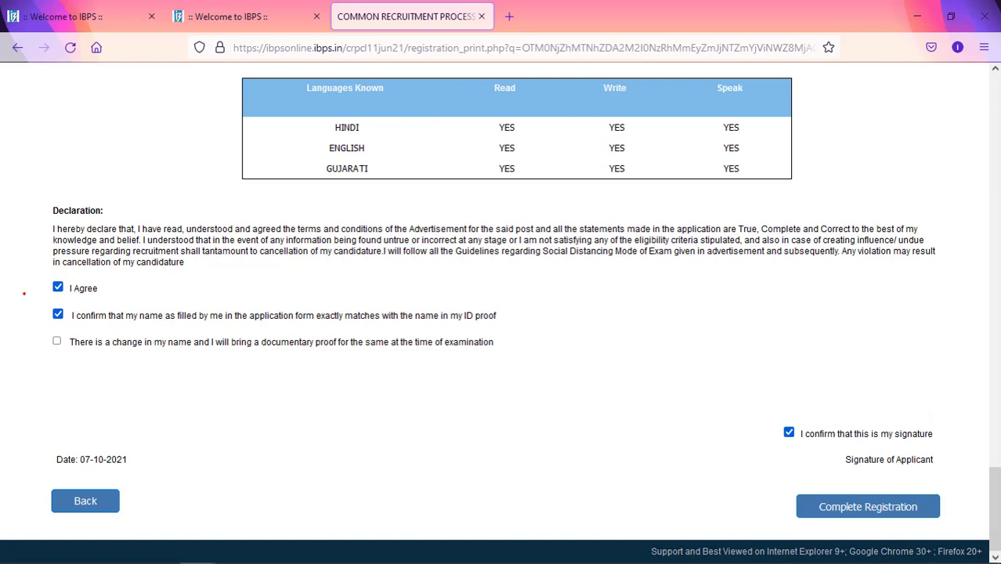
left_click_drag(38, 289, 88, 266)
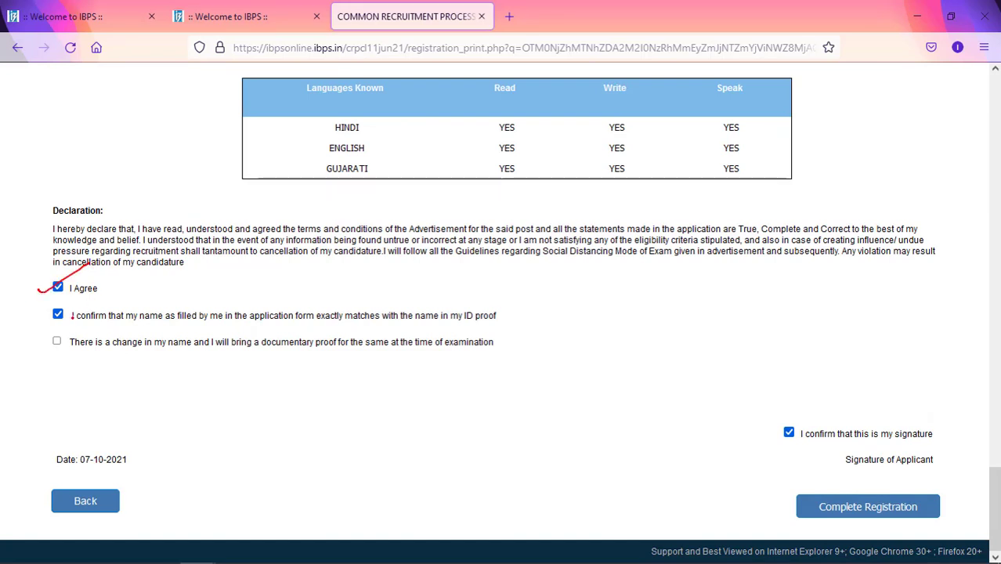
mouse_move(36, 315)
left_mouse_down()
mouse_move(45, 321)
mouse_move(81, 297)
left_mouse_up()
right_click(315, 317)
left_click(343, 274)
left_click_drag(425, 325, 517, 321)
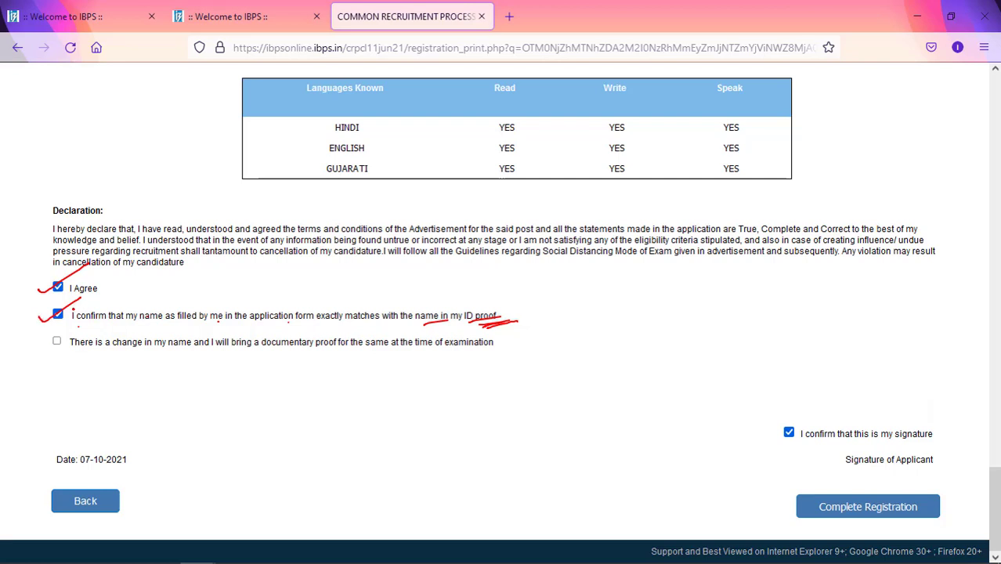
Step: Sketch a red box for the signature, circle the signature confirmation checkbox, and mark Complete Registration
mouse_move(844, 382)
left_mouse_down()
mouse_move(829, 383)
mouse_move(780, 462)
mouse_move(958, 422)
mouse_move(868, 389)
mouse_move(836, 421)
mouse_move(819, 377)
left_mouse_up()
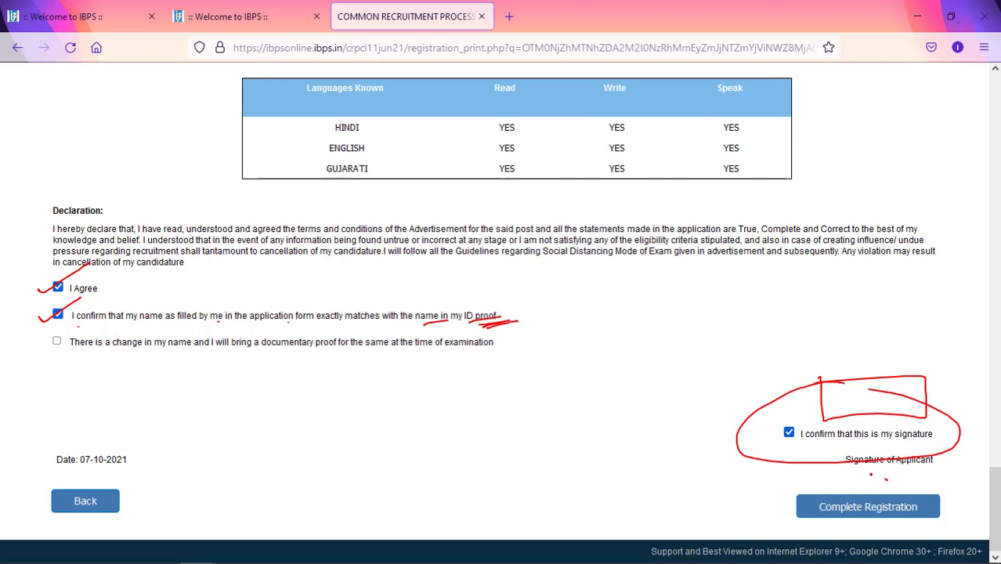
mouse_move(885, 479)
left_mouse_down()
mouse_move(824, 520)
mouse_move(909, 471)
mouse_move(846, 467)
left_mouse_up()
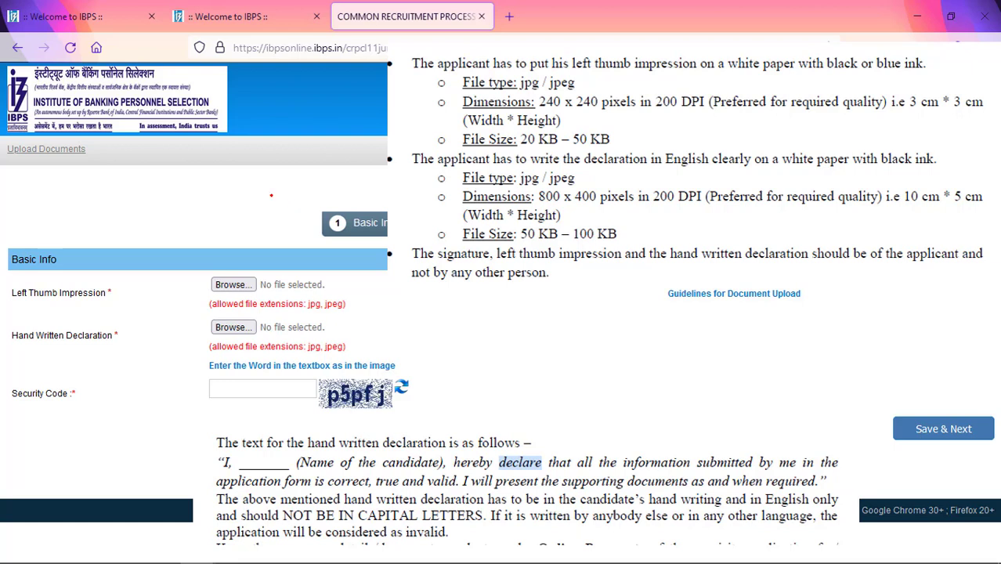
Step: Underline the Left Thumb Impression and Hand Written Declaration labels, plus "black" and "blue ink" in the thumb impression guideline
left_click_drag(40, 316, 82, 304)
left_click_drag(59, 322, 92, 309)
mouse_move(50, 356)
left_mouse_down()
mouse_move(97, 343)
mouse_move(98, 354)
left_mouse_up()
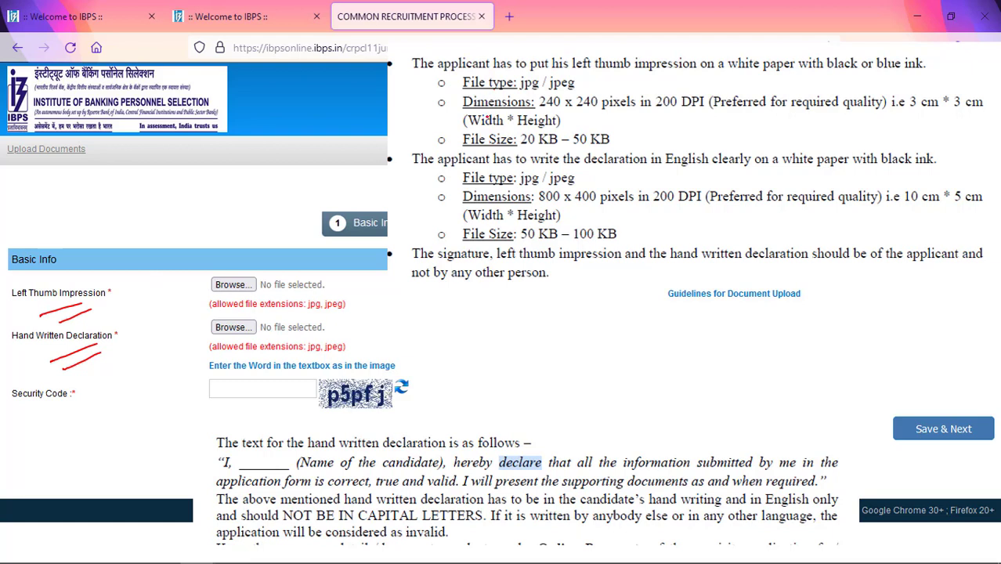
left_click_drag(811, 79, 919, 74)
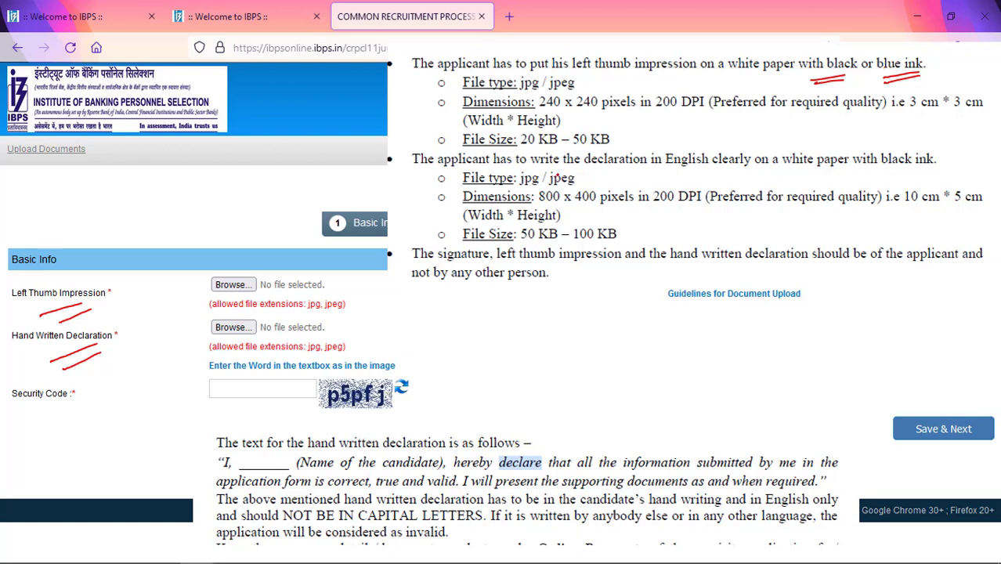
Step: Underline the thumb impression's 20 KB – 50 KB file size and add red strokes beside the Hand Written Declaration label
left_click_drag(522, 150, 606, 149)
left_click_drag(112, 357, 133, 343)
left_click_drag(117, 361, 141, 338)
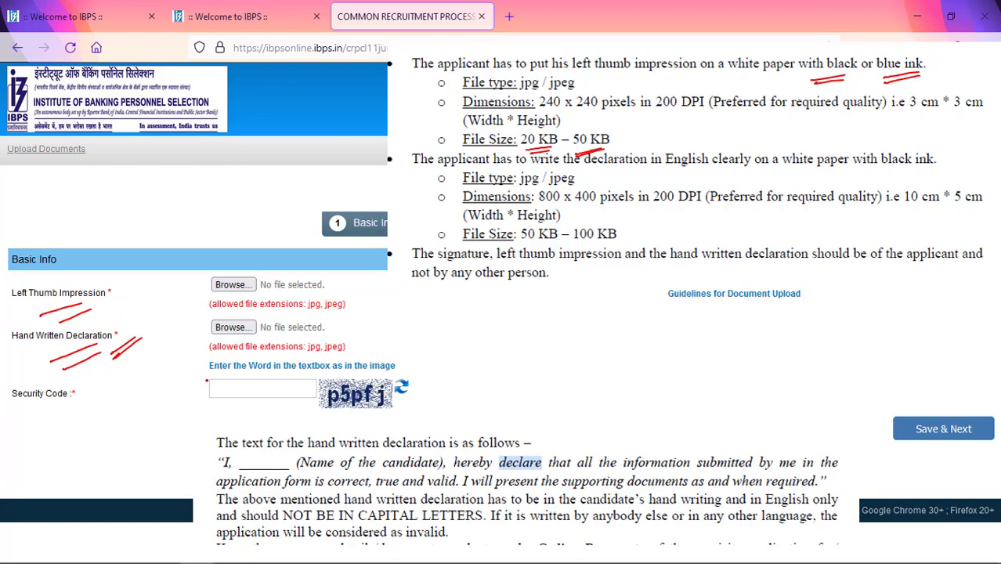
Step: Bracket the hand written declaration text in red, mark its end, and underline the candidate name blank
mouse_move(213, 449)
left_mouse_down()
mouse_move(198, 464)
mouse_move(226, 487)
mouse_move(236, 472)
left_mouse_up()
left_click_drag(840, 473, 831, 490)
left_click_drag(267, 470, 372, 475)
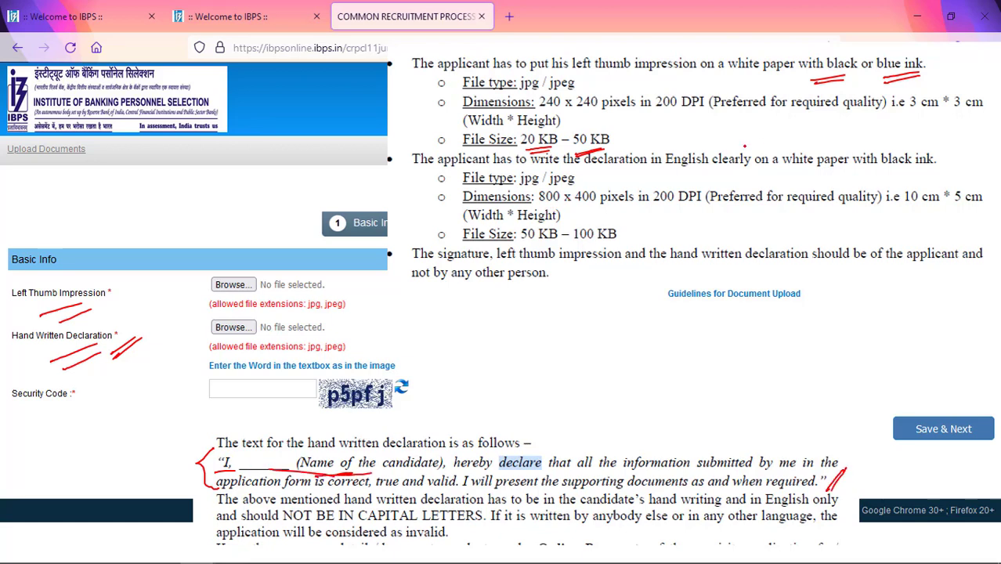
Step: Underline "with black" and mark the File Size limits in the guidelines, and bracket the two Browse fields and the declaration text
left_click_drag(856, 176, 908, 174)
mouse_move(214, 263)
left_mouse_down()
mouse_move(211, 339)
mouse_move(235, 350)
left_mouse_up()
left_click_drag(548, 157, 589, 144)
left_click_drag(560, 250, 585, 258)
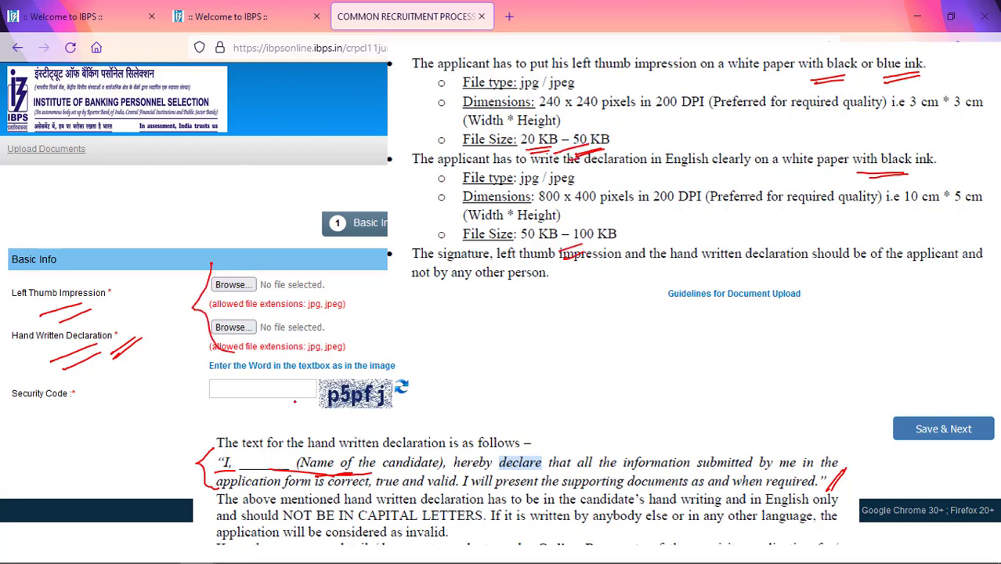
left_click_drag(191, 451, 190, 500)
Step: Circle the security code image on the upload form, and mark its text box and Save & Next in red
mouse_move(352, 366)
left_mouse_down()
mouse_move(396, 363)
mouse_move(333, 419)
mouse_move(369, 373)
left_mouse_up()
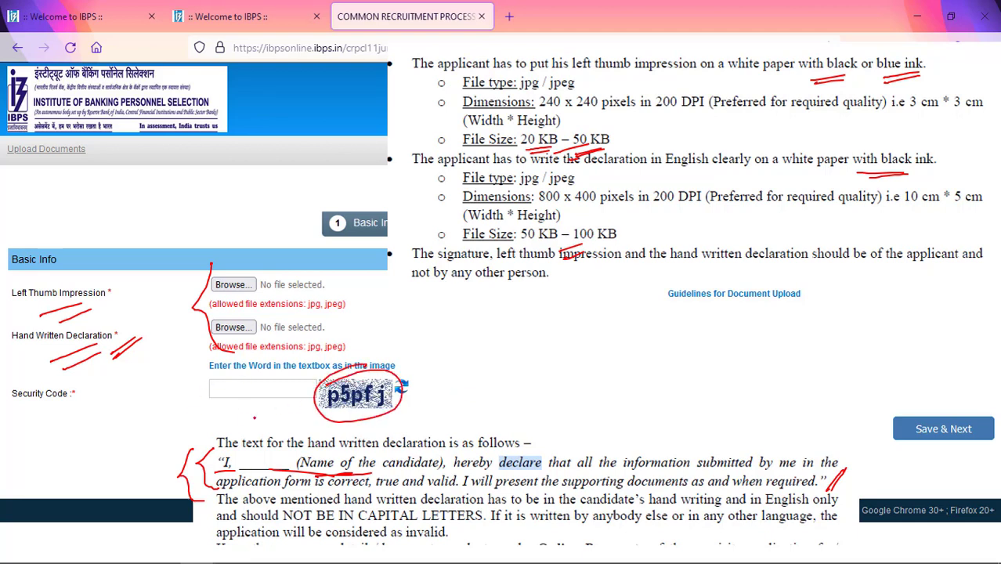
mouse_move(231, 419)
left_mouse_down()
mouse_move(277, 404)
mouse_move(239, 393)
mouse_move(257, 387)
left_mouse_up()
left_click_drag(901, 382, 908, 396)
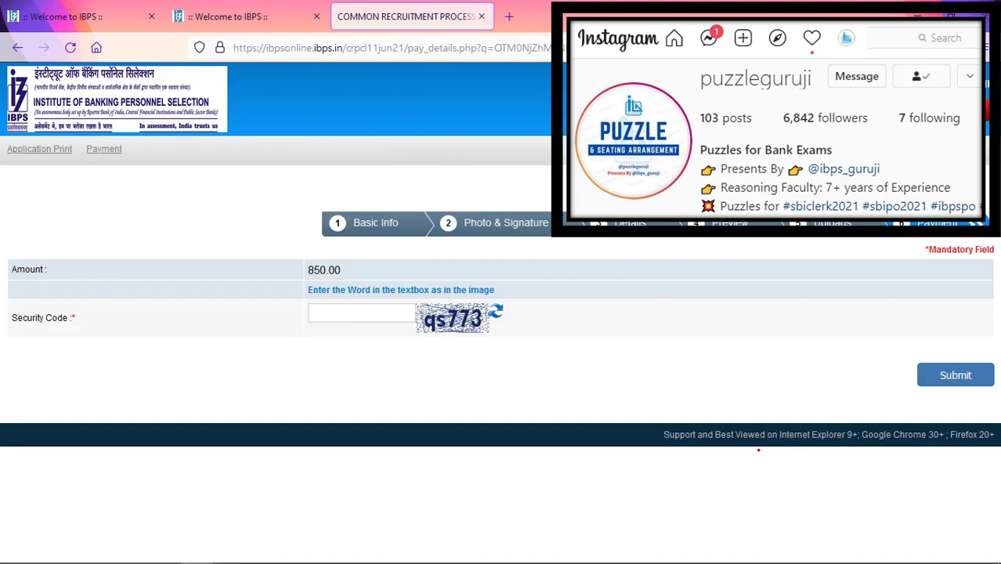
Step: On the payment page, circle the 850.00 amount, the security code image and Submit, and draw an arrow to the Security Code box
mouse_move(324, 269)
left_mouse_down()
mouse_move(289, 271)
mouse_move(341, 256)
left_mouse_up()
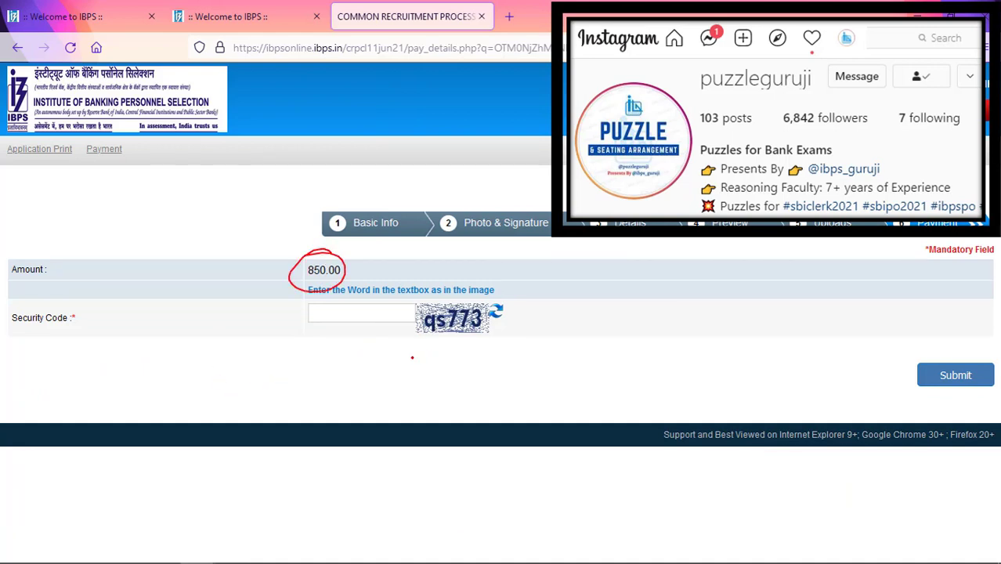
mouse_move(412, 357)
left_mouse_down()
mouse_move(470, 337)
mouse_move(419, 301)
left_mouse_up()
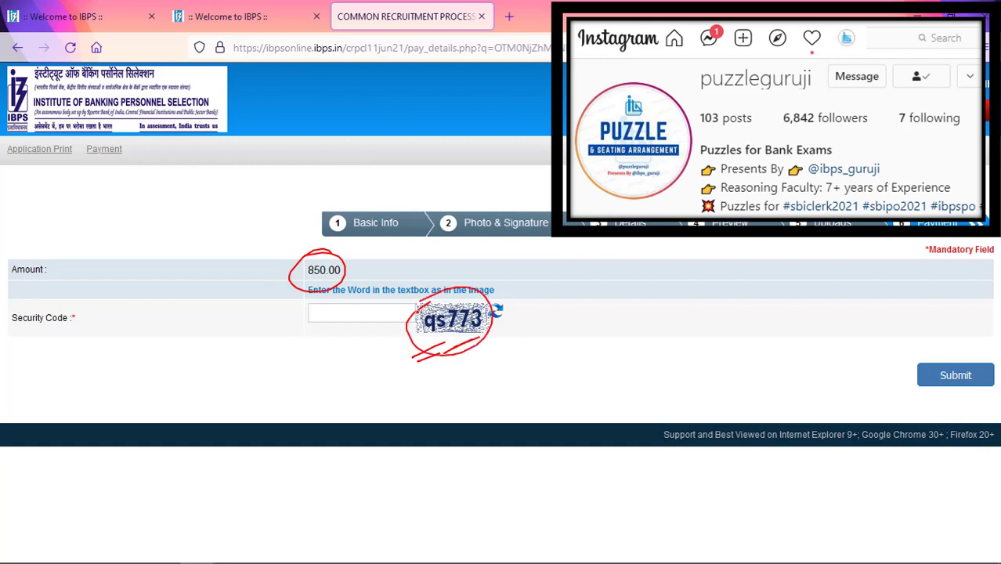
left_click_drag(299, 354, 352, 325)
left_click_drag(351, 325, 340, 356)
left_click(354, 312)
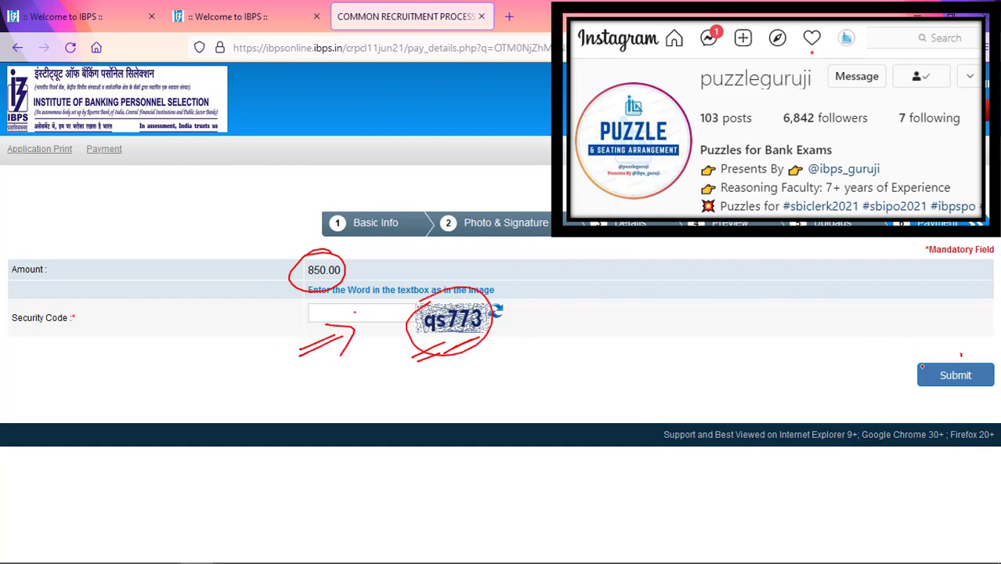
mouse_move(961, 354)
left_mouse_down()
mouse_move(933, 396)
mouse_move(971, 368)
left_mouse_up()
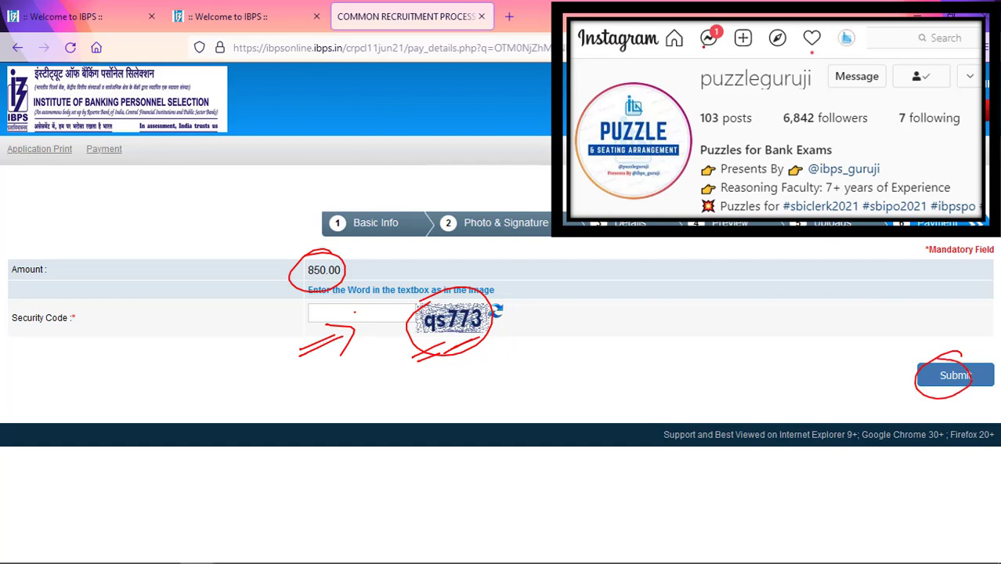
Step: Draw a red arrow pointing to the puzzleguruji profile name in the Instagram picture and circle that name
left_click_drag(645, 99, 683, 81)
left_click_drag(650, 102, 686, 77)
left_click_drag(686, 78, 680, 96)
mouse_move(770, 53)
left_mouse_down()
mouse_move(748, 55)
mouse_move(772, 120)
mouse_move(758, 52)
left_mouse_up()
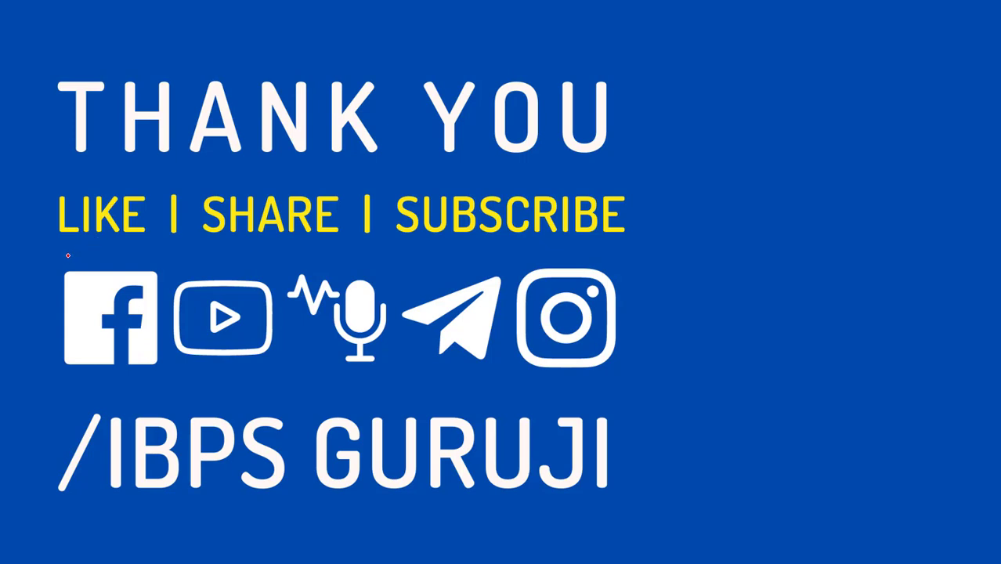
left_click_drag(68, 255, 118, 234)
left_click_drag(235, 257, 289, 230)
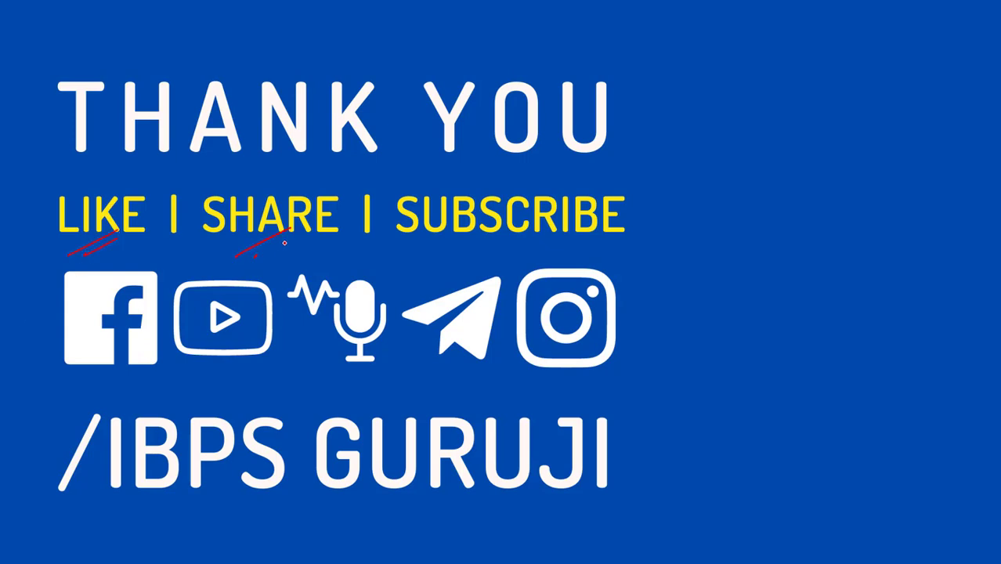